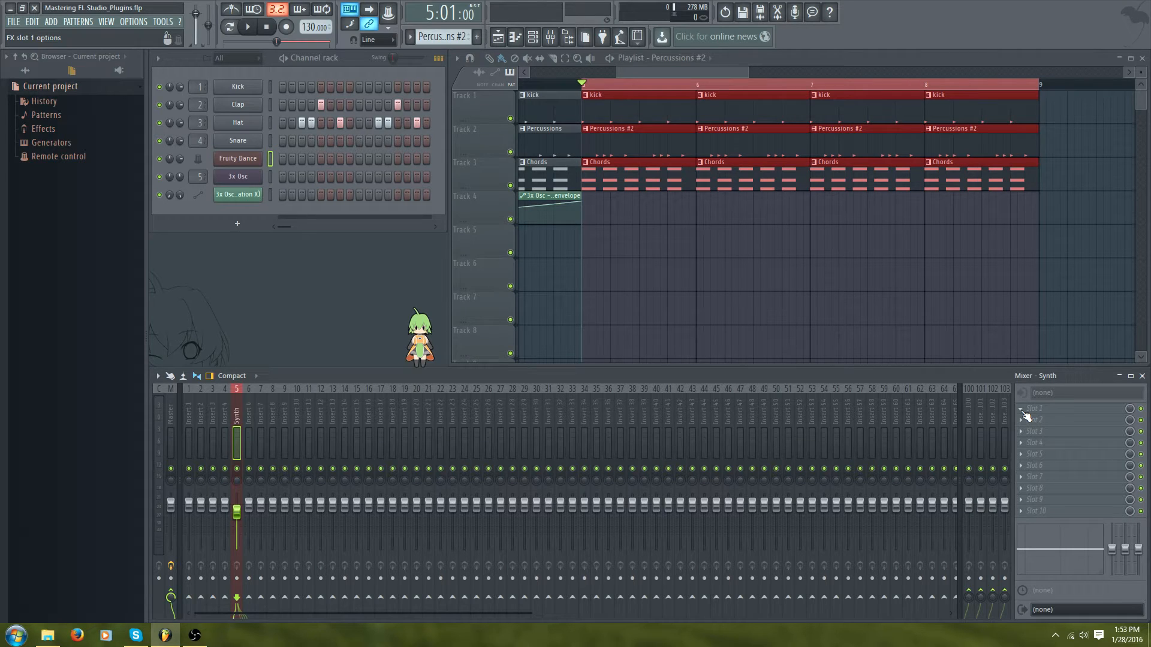
# - Load Fruity Blood Overdrive into the first effect slot of the Synth mixer track, reposition its window and preview the playlist section
pyautogui.click(1023, 414)
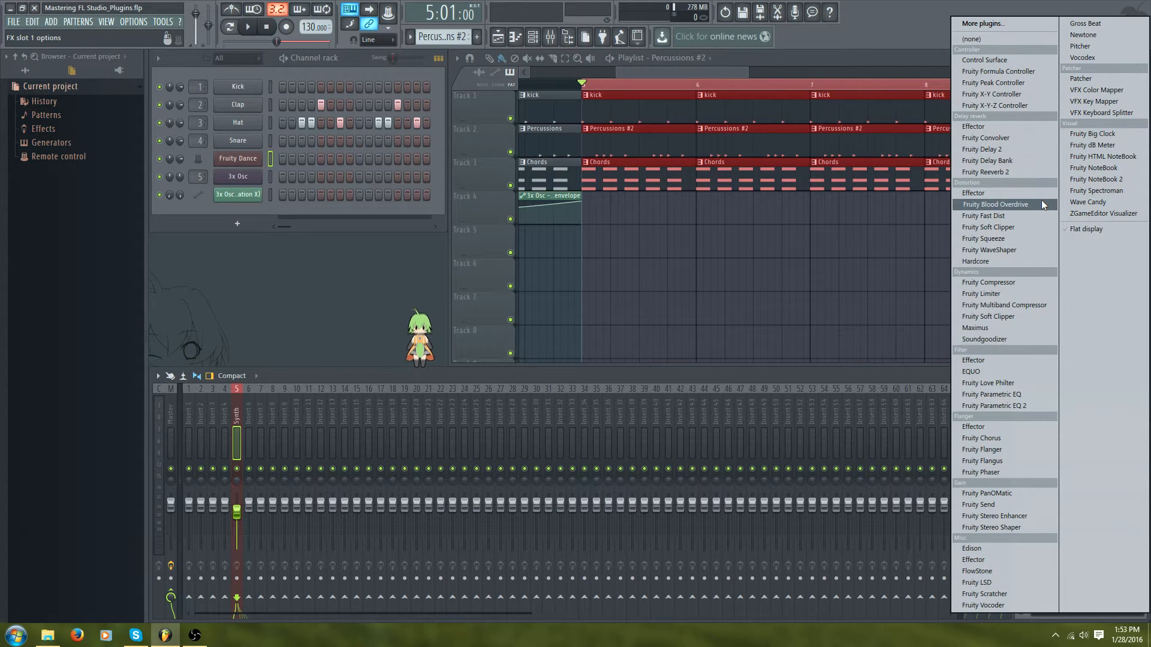
pyautogui.click(981, 204)
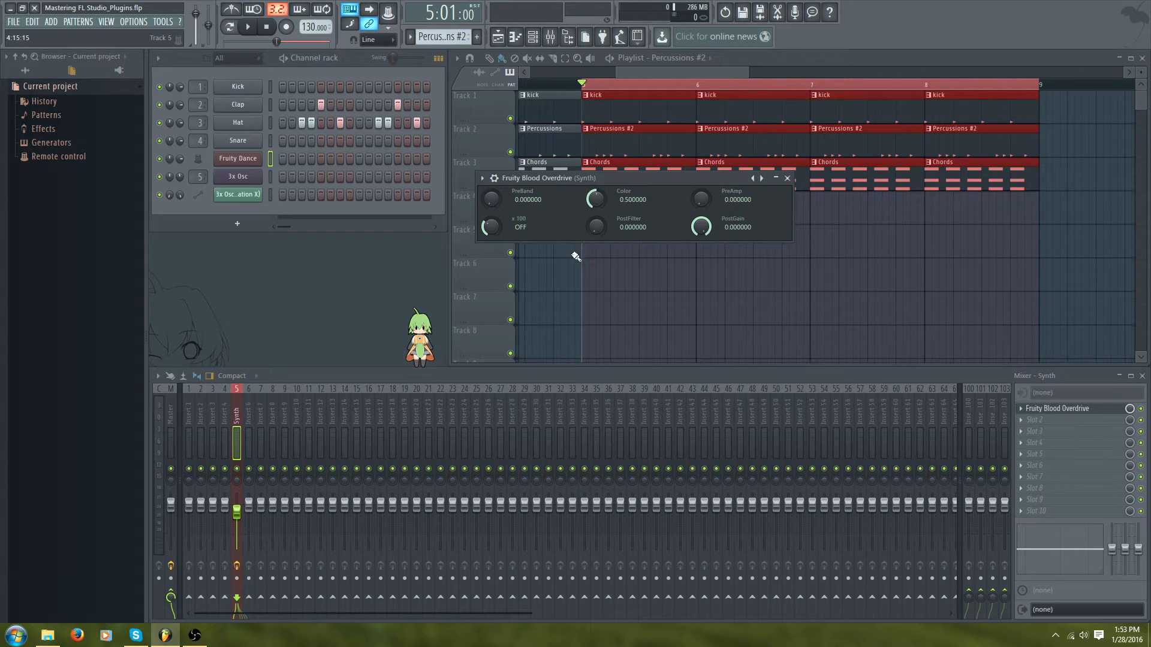
pyautogui.moveTo(597, 180); pyautogui.dragTo(787, 214)
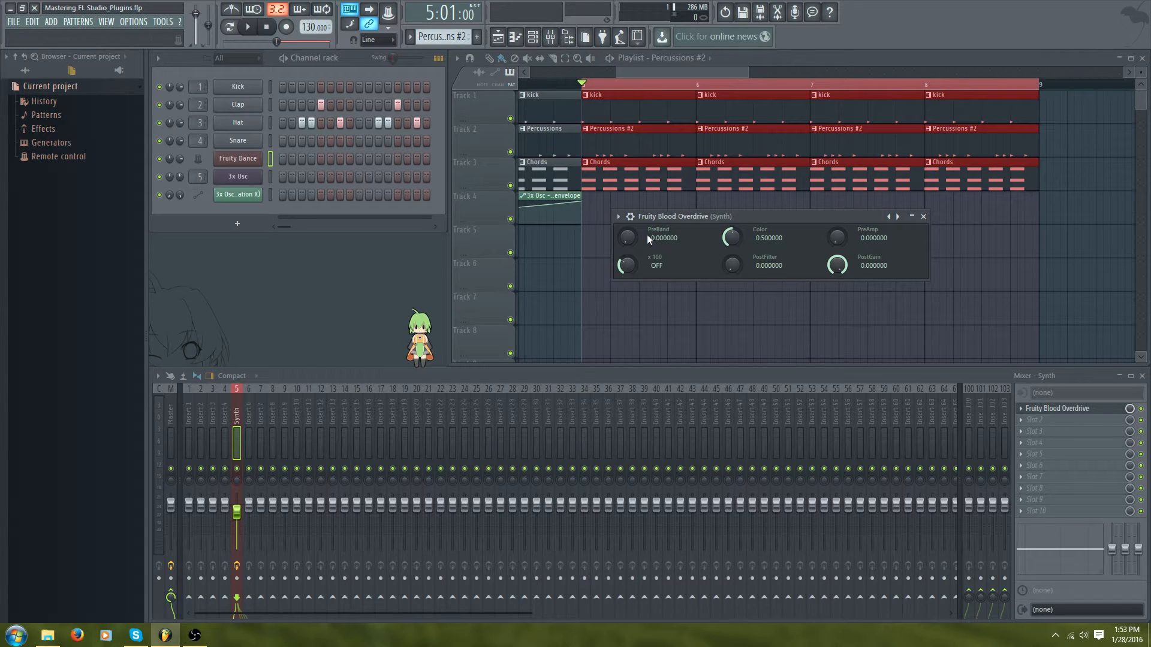
pyautogui.press('space')
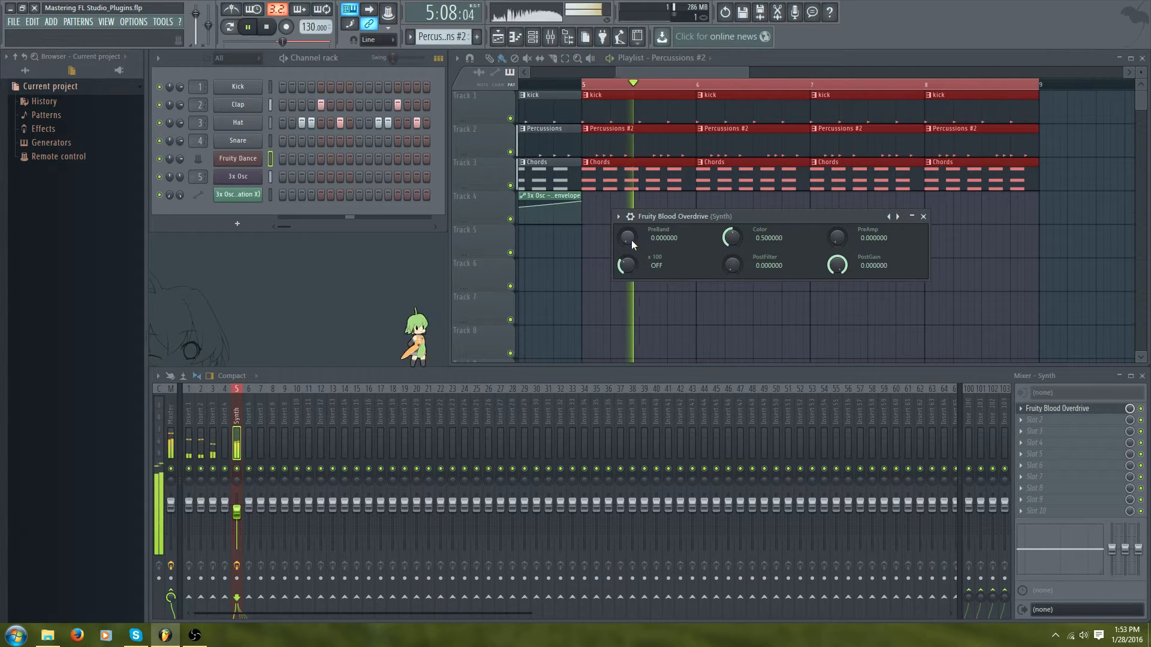
pyautogui.press('space')
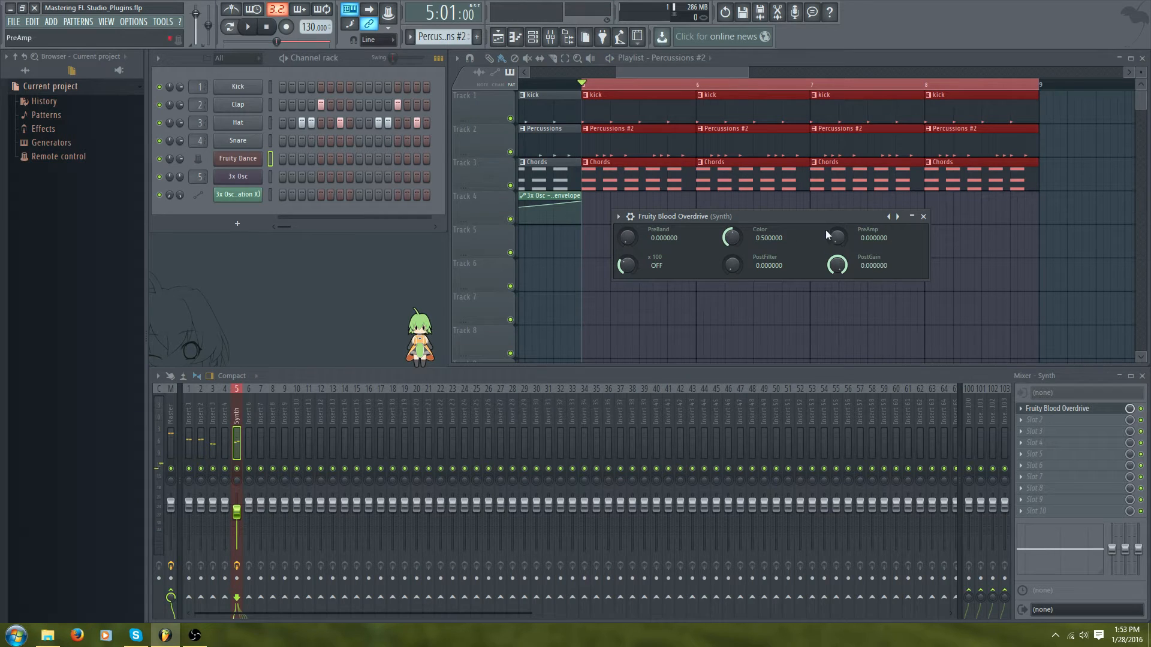
pyautogui.moveTo(824, 218); pyautogui.dragTo(791, 215)
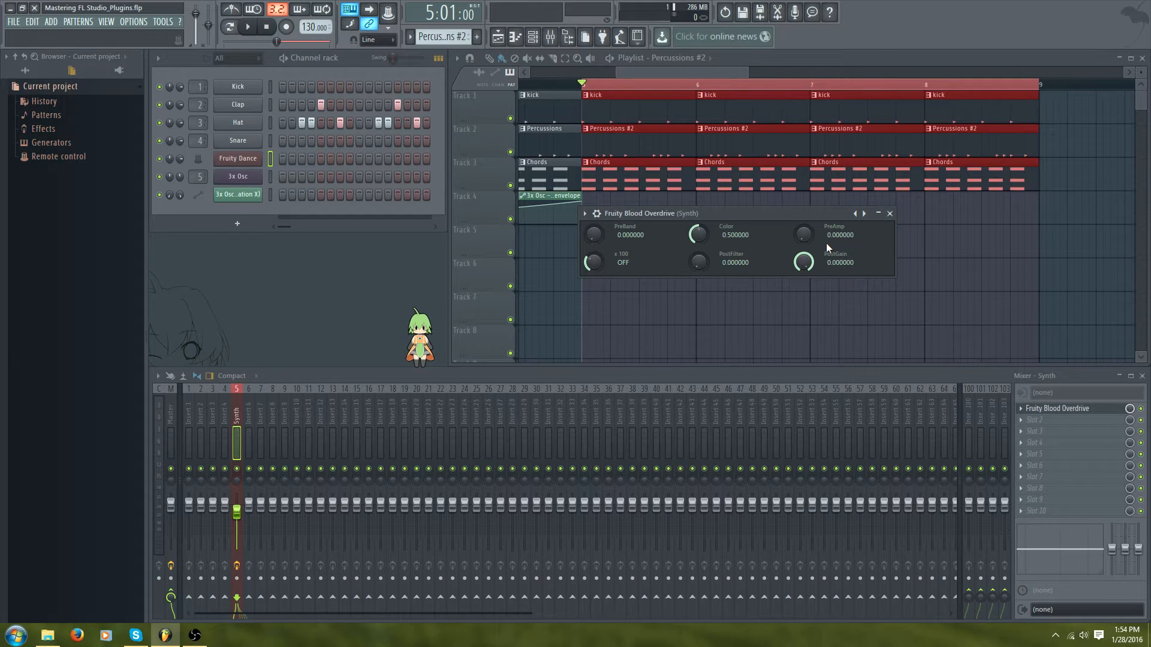
pyautogui.moveTo(736, 214); pyautogui.dragTo(740, 240)
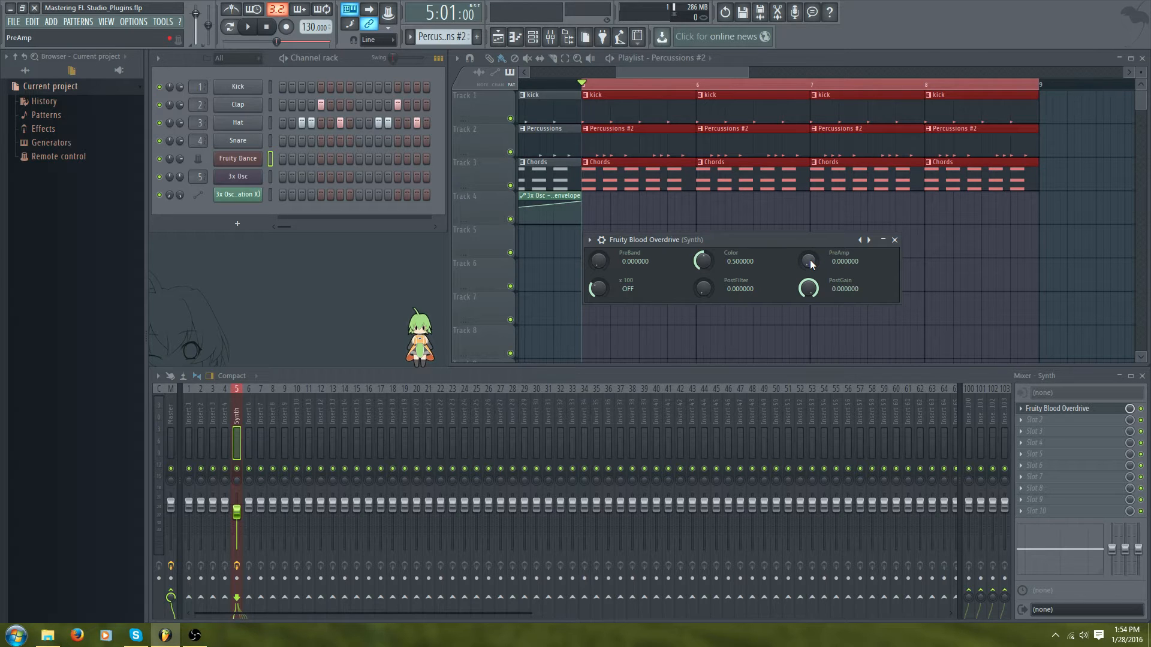
pyautogui.moveTo(775, 239); pyautogui.dragTo(728, 233)
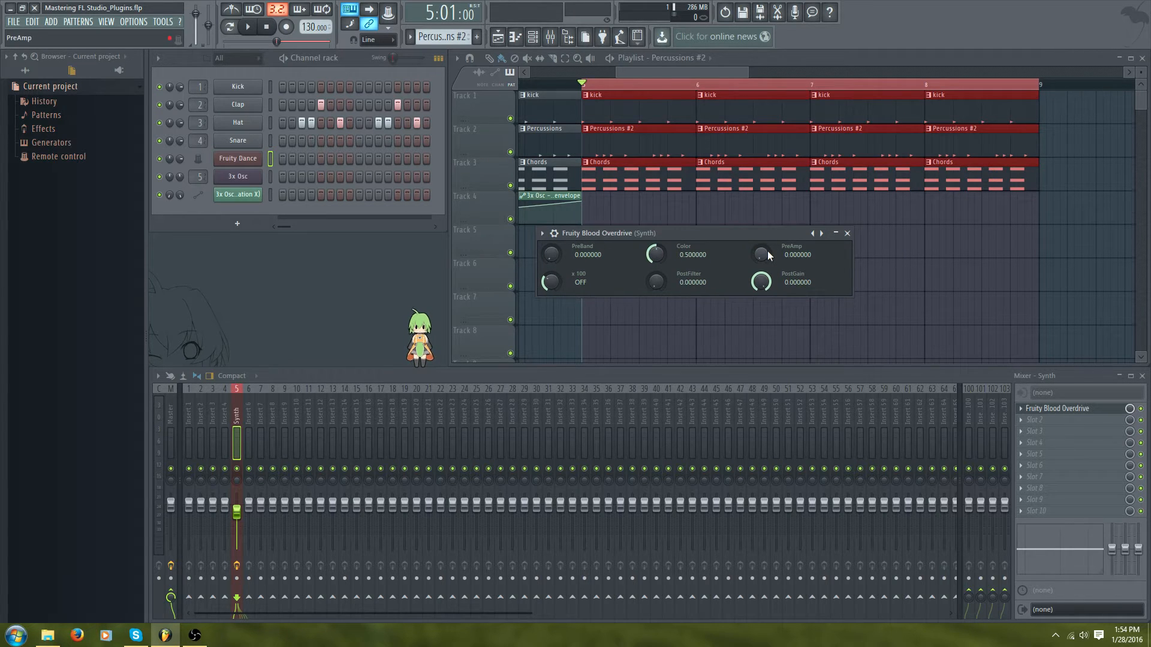
# - Load Fruity Fast Dist into the second effect slot of the Synth mixer track and close its window
pyautogui.click(1037, 419)
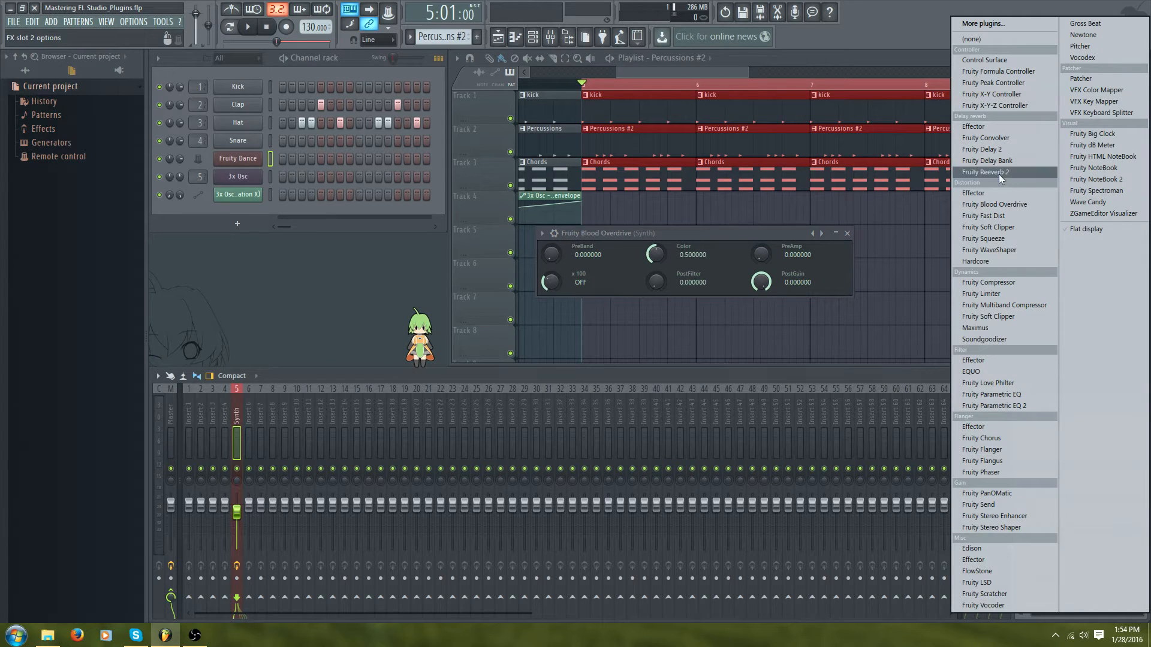
pyautogui.click(1029, 217)
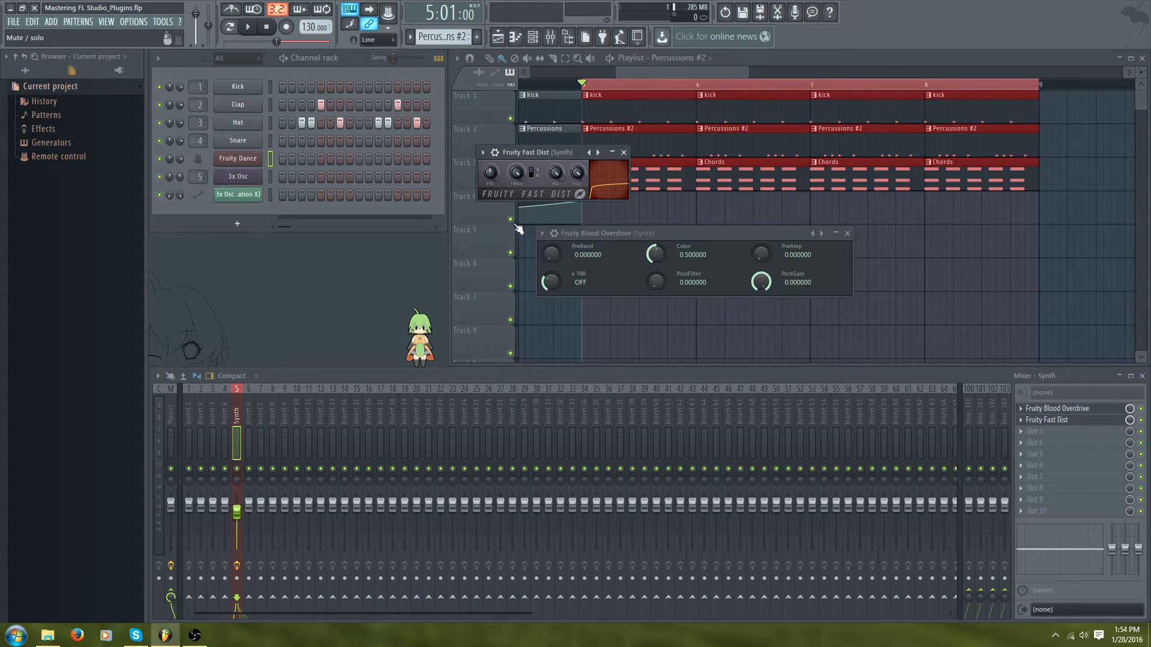
pyautogui.click(623, 152)
# - Replace Fruity Fast Dist in the second effect slot with Hardcore and close its window
pyautogui.click(1021, 419)
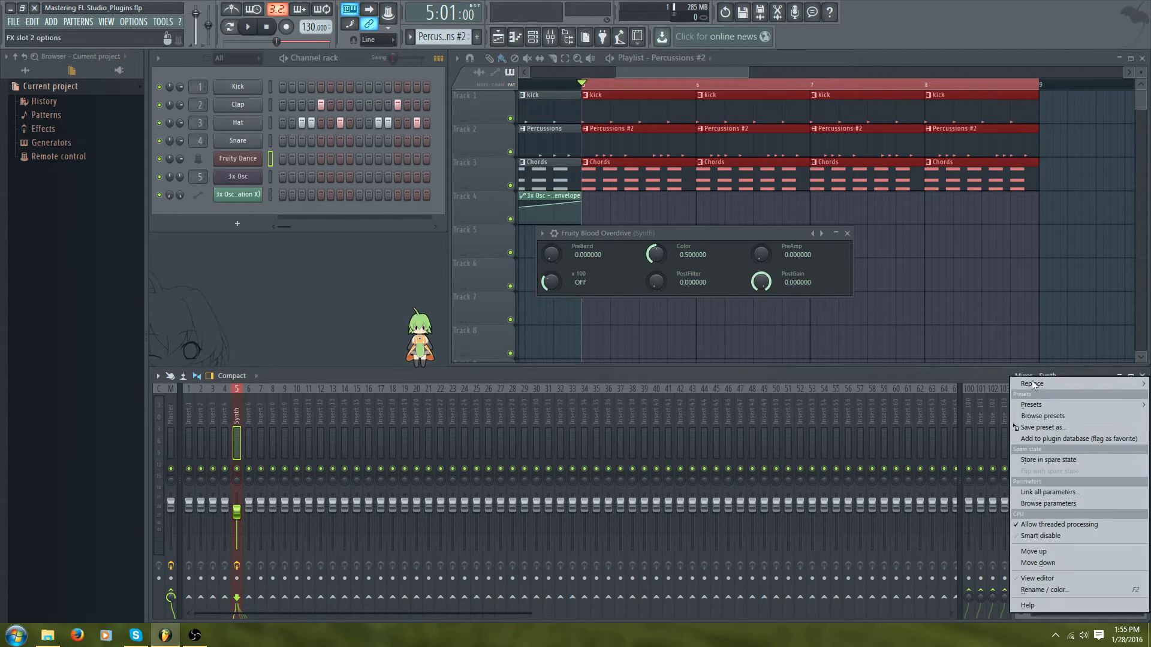
pyautogui.moveTo(1059, 384)
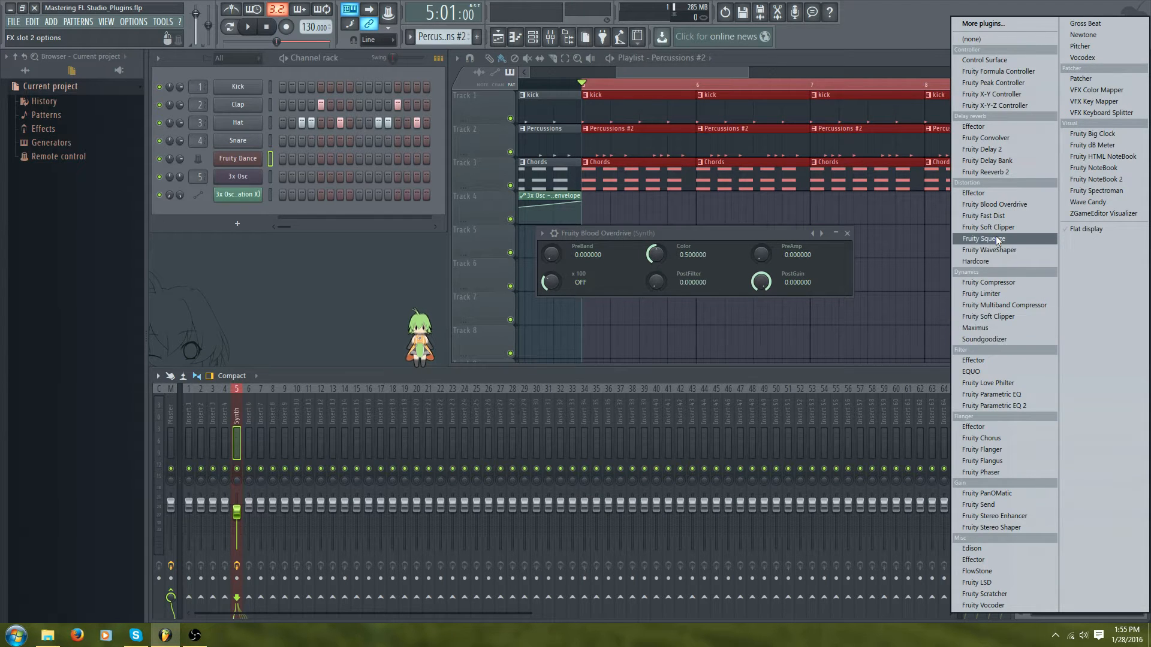
pyautogui.click(1007, 262)
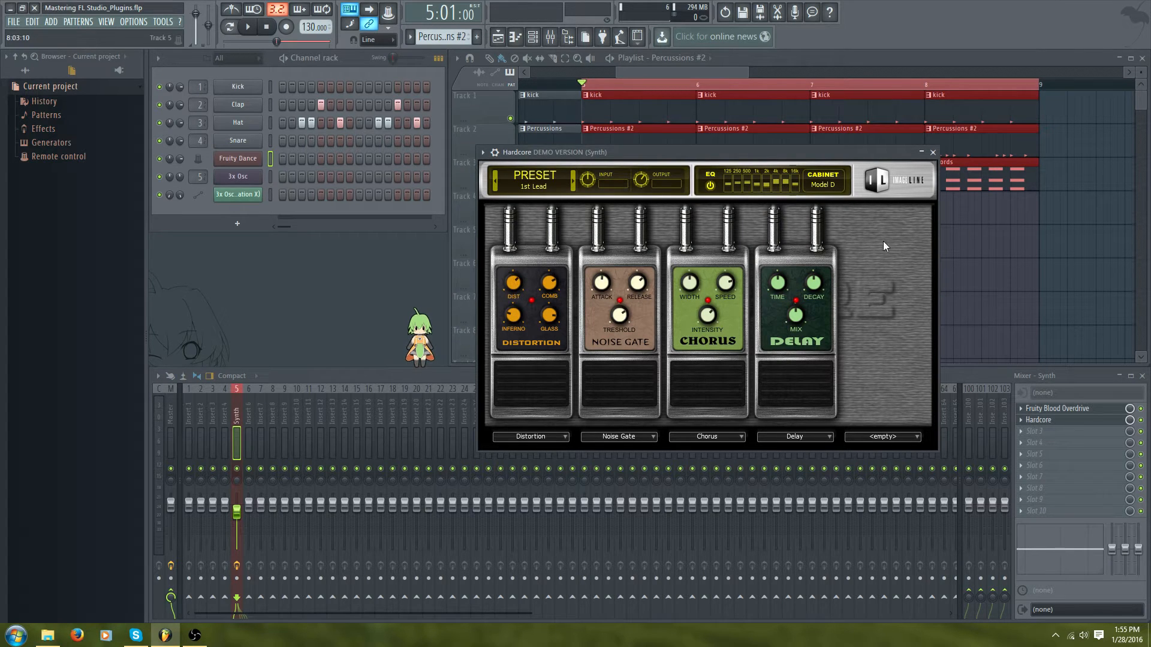
pyautogui.click(932, 153)
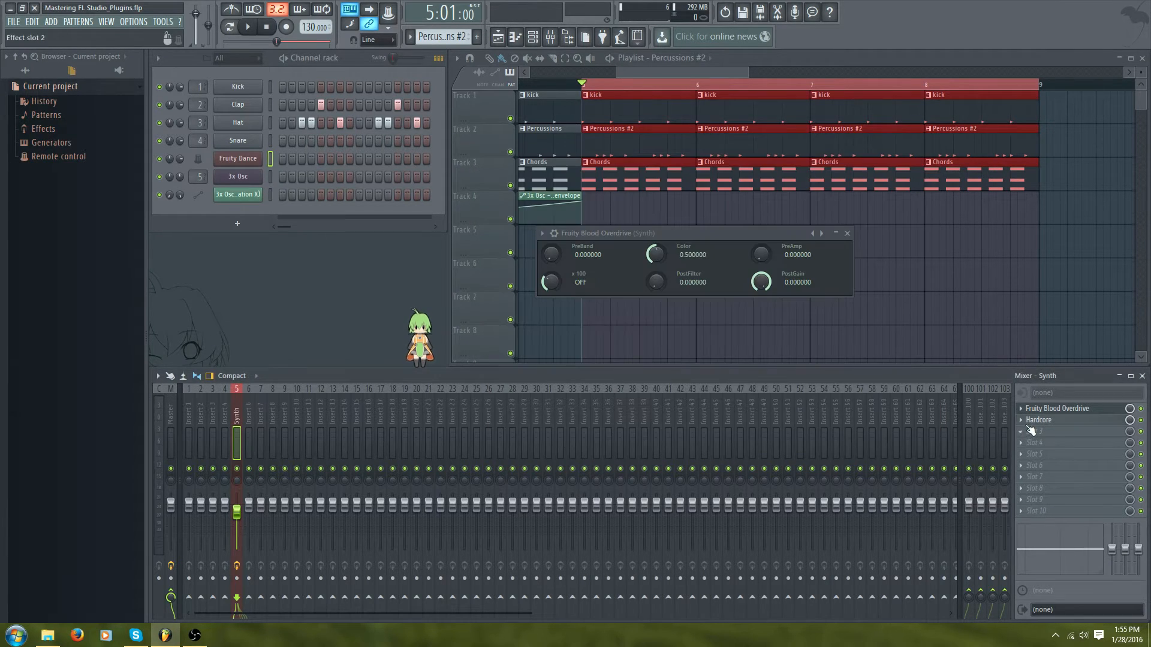
# - Remove Hardcore from the Synth track's second effect slot
pyautogui.click(1031, 431)
pyautogui.moveTo(1036, 379)
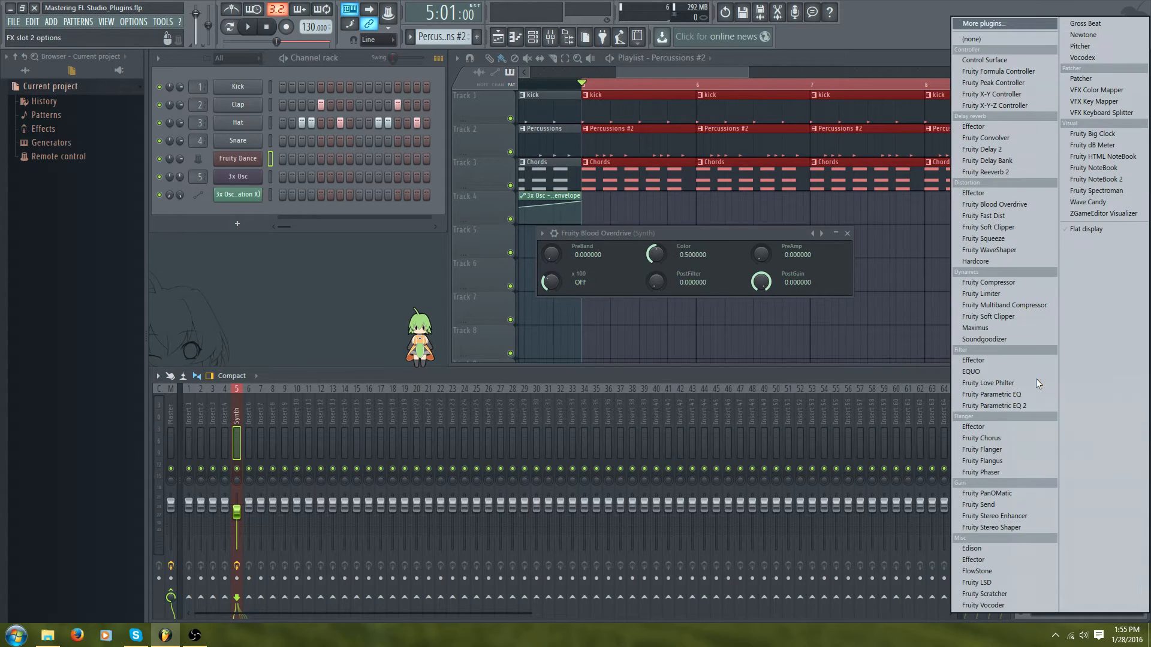
pyautogui.click(1001, 41)
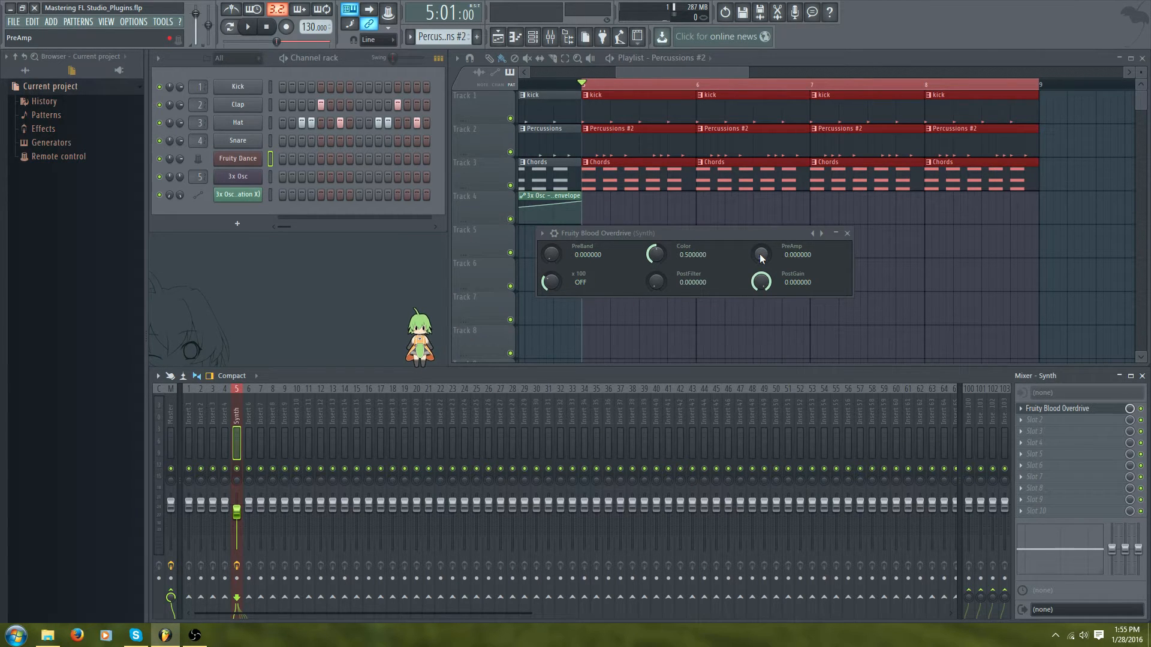
# - Solo the Synth mixer track and audition it with the Blood Overdrive PreAmp at 0
pyautogui.rightClick(237, 469)
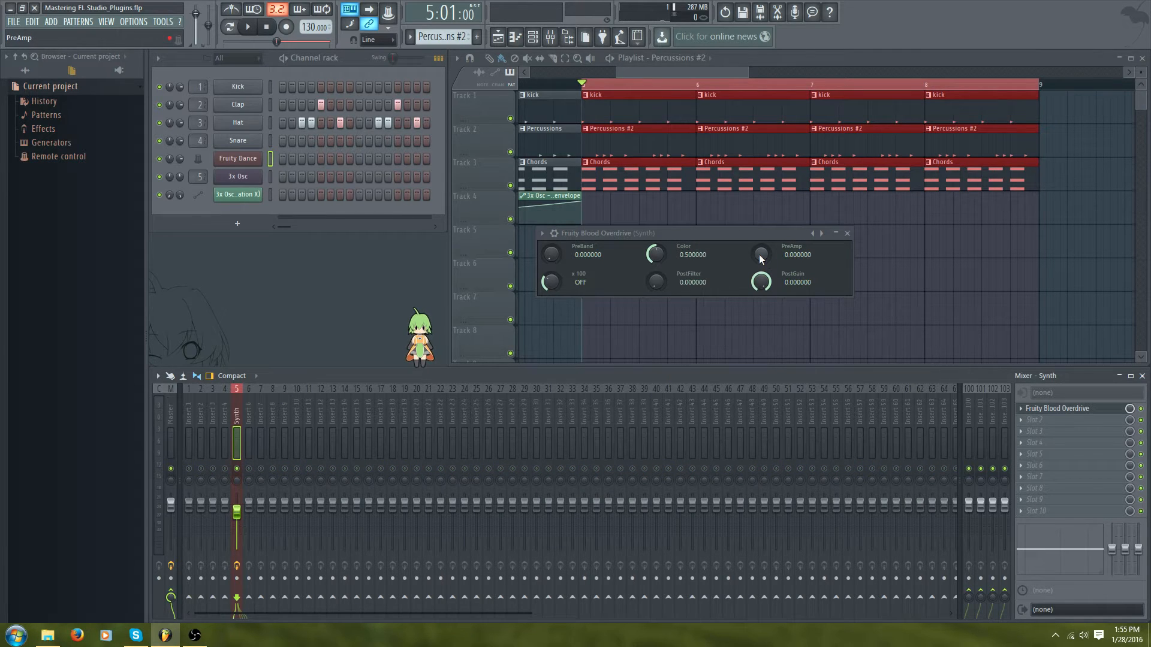
pyautogui.press('space')
pyautogui.moveTo(762, 256)
pyautogui.mouseDown()
pyautogui.moveTo(761, 188)
pyautogui.moveTo(760, 258)
pyautogui.mouseUp()
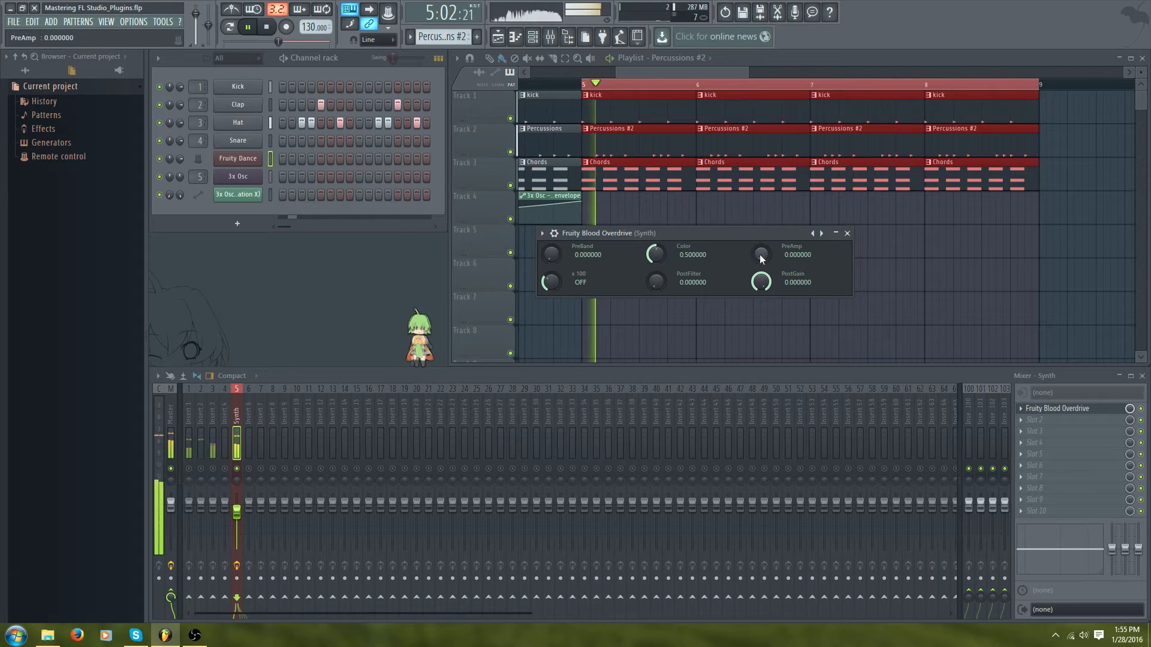
pyautogui.press('space')
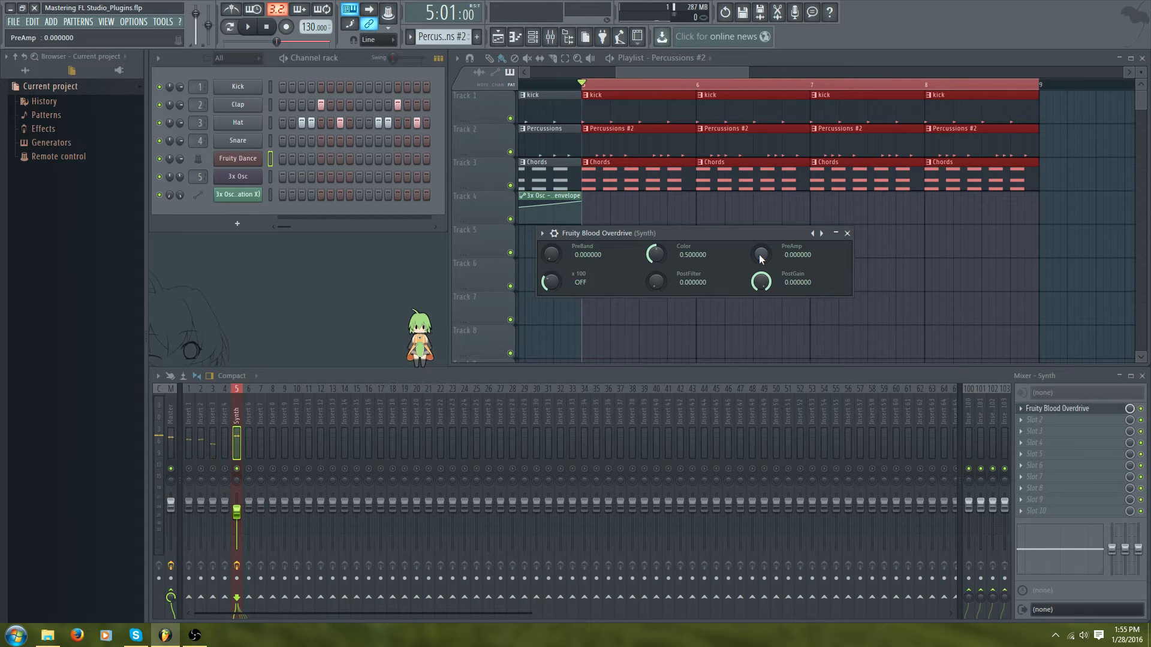
# - Lower the Blood Overdrive PostGain to about -0.62 and raise PreAmp to about 0.86 while listening to the synth
pyautogui.moveTo(773, 280); pyautogui.dragTo(773, 295)
pyautogui.press('space')
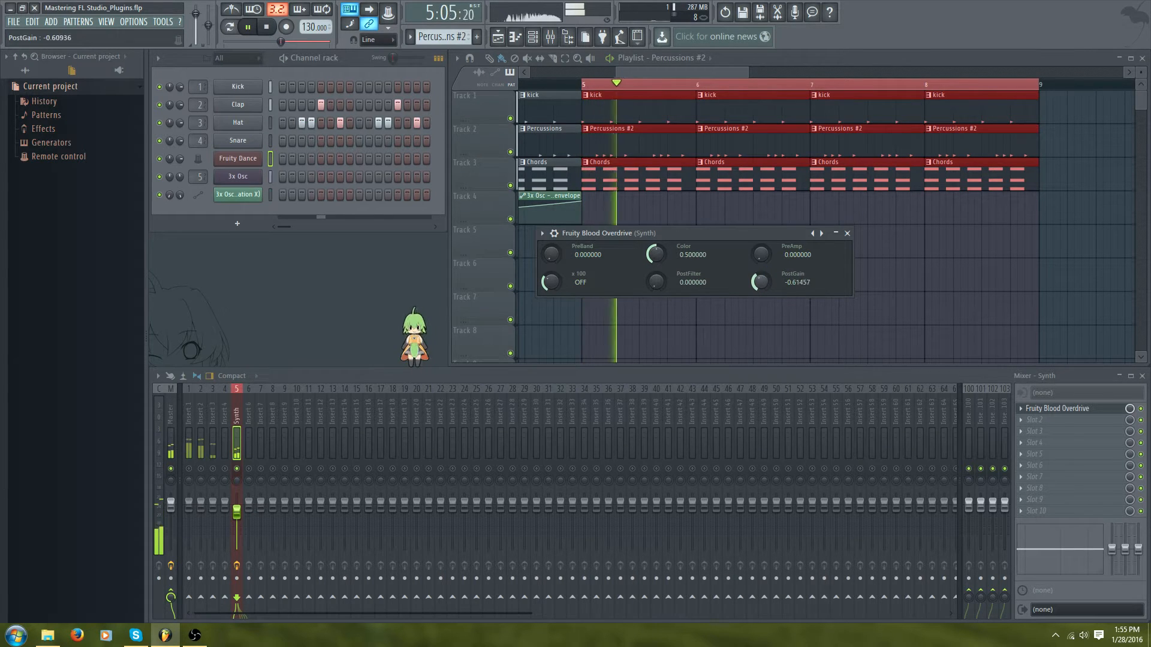
pyautogui.moveTo(761, 254); pyautogui.dragTo(761, 200)
pyautogui.moveTo(764, 278); pyautogui.dragTo(764, 288)
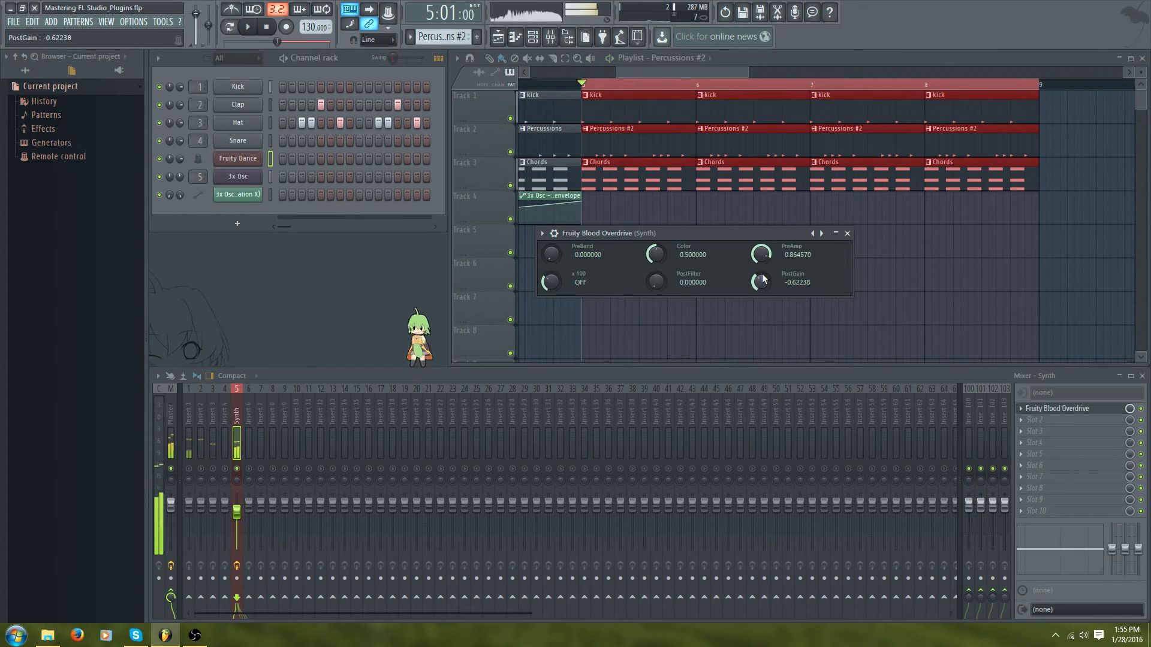
pyautogui.press('space')
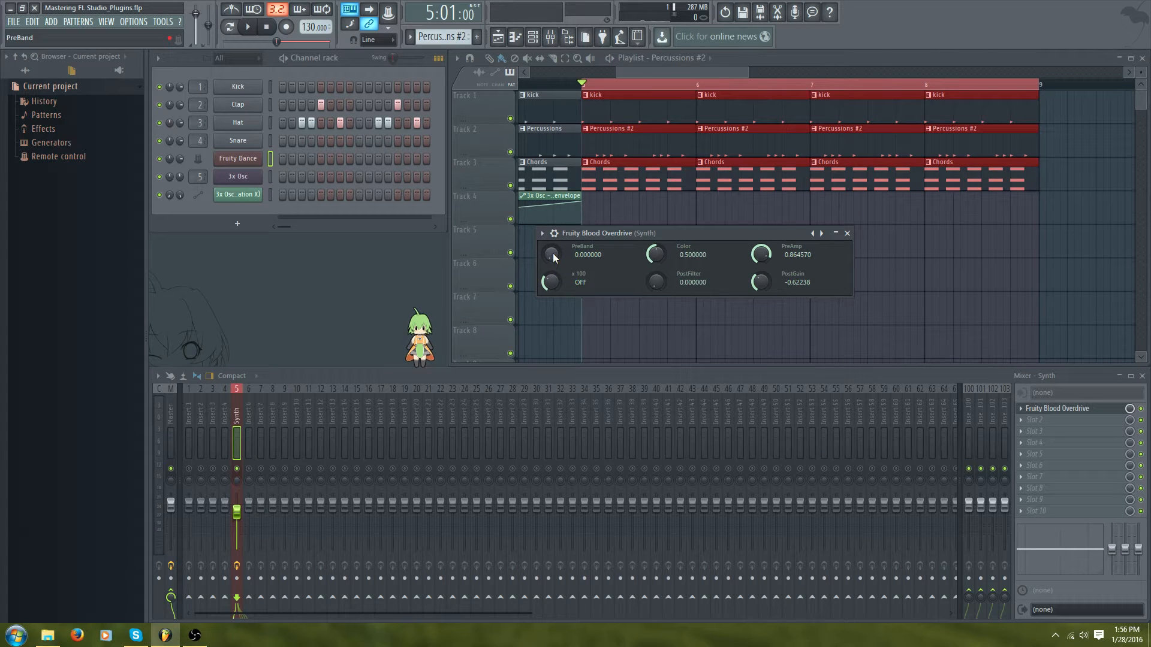
# - Try out the PreBand control during playback and return it to 0
pyautogui.press('space')
pyautogui.moveTo(553, 253)
pyautogui.mouseDown()
pyautogui.moveTo(552, 216)
pyautogui.moveTo(552, 257)
pyautogui.mouseUp()
pyautogui.press('space')
# - Try out the Color control during playback and leave it at about 0.487
pyautogui.press('space')
pyautogui.moveTo(662, 256)
pyautogui.mouseDown()
pyautogui.moveTo(662, 235)
pyautogui.moveTo(662, 286)
pyautogui.moveTo(662, 225)
pyautogui.moveTo(662, 254)
pyautogui.mouseUp()
pyautogui.press('space')
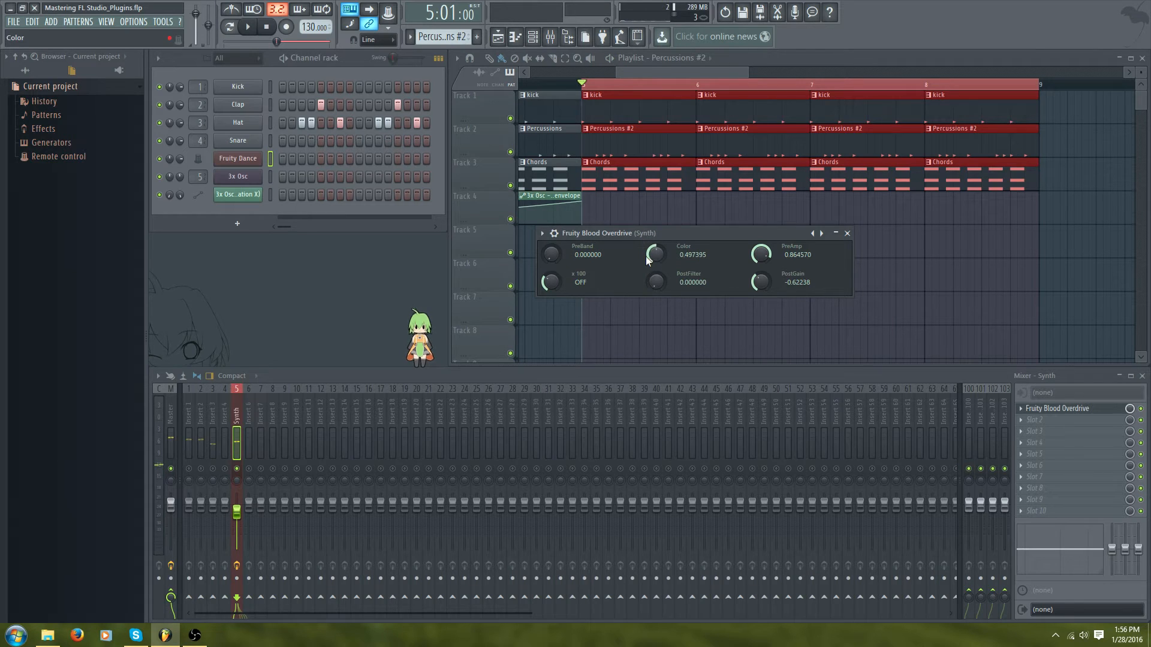
pyautogui.scroll(-2, 658, 256)
# - Raise PostFilter to about 0.91 during playback to hear its effect, then return it to 0
pyautogui.press('space')
pyautogui.moveTo(660, 283); pyautogui.dragTo(660, 228)
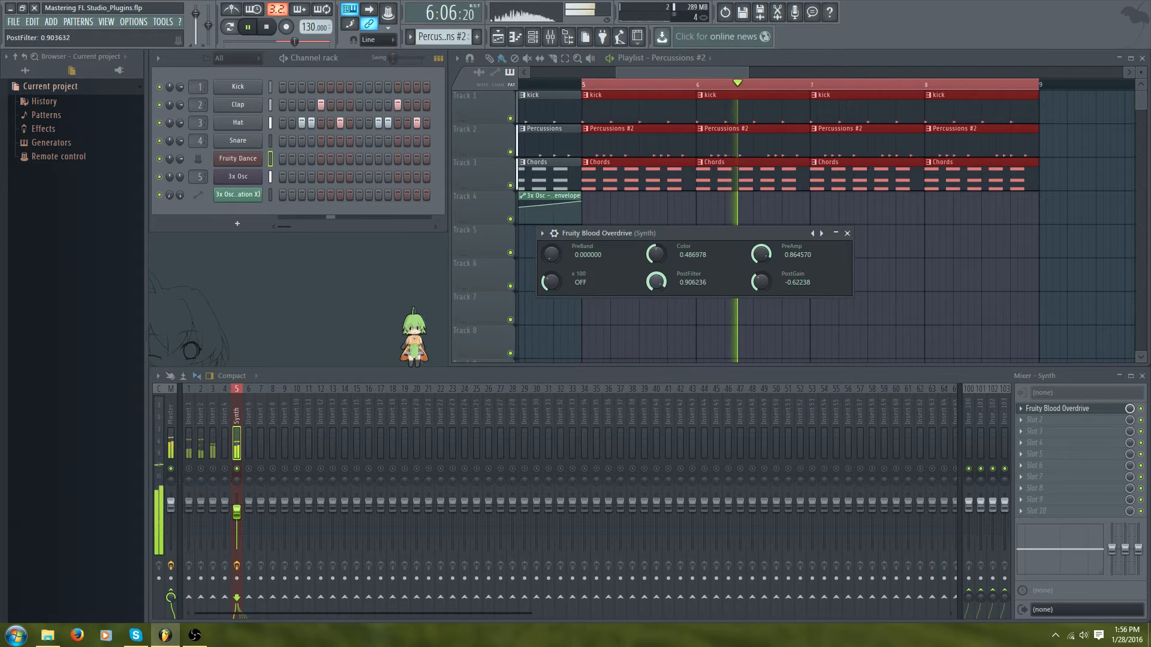
pyautogui.press('space')
pyautogui.moveTo(655, 280); pyautogui.dragTo(656, 300)
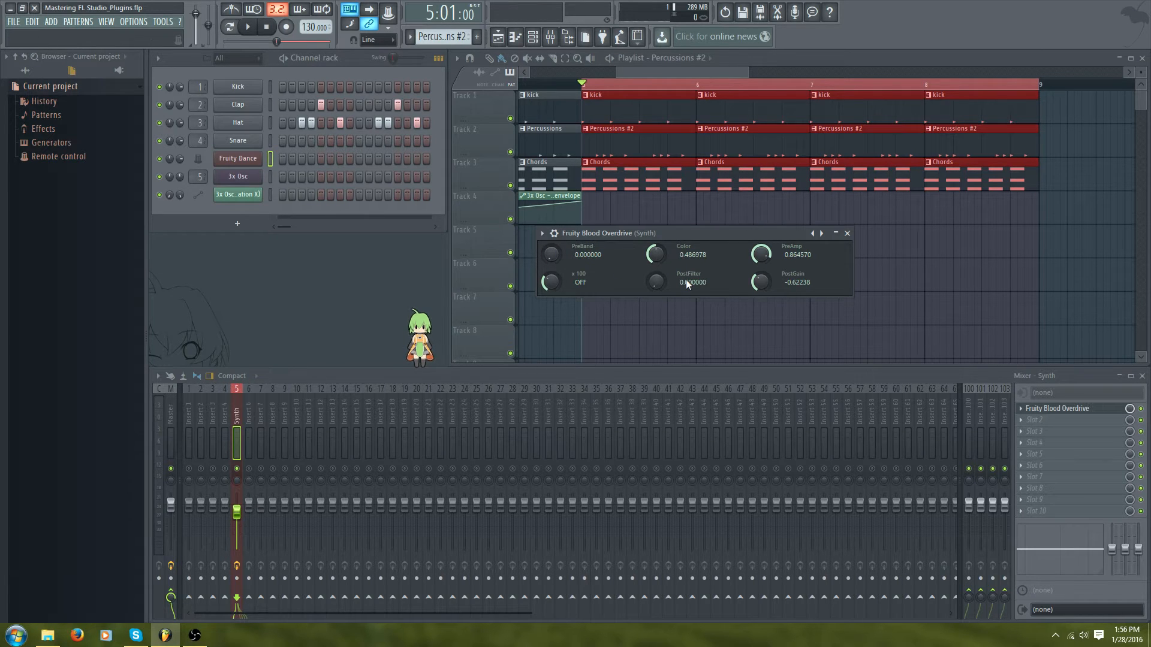
# - Switch the x 100 option on during playback to compare the distortion, then switch it off again
pyautogui.click(551, 282)
pyautogui.press('space')
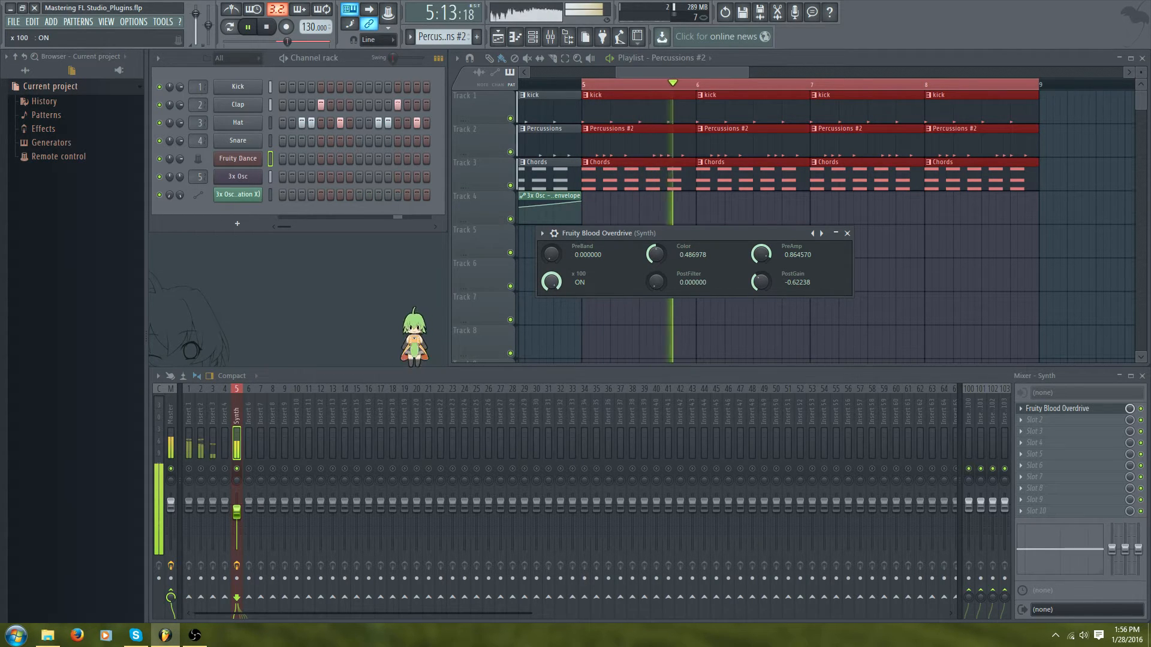
pyautogui.click(551, 281)
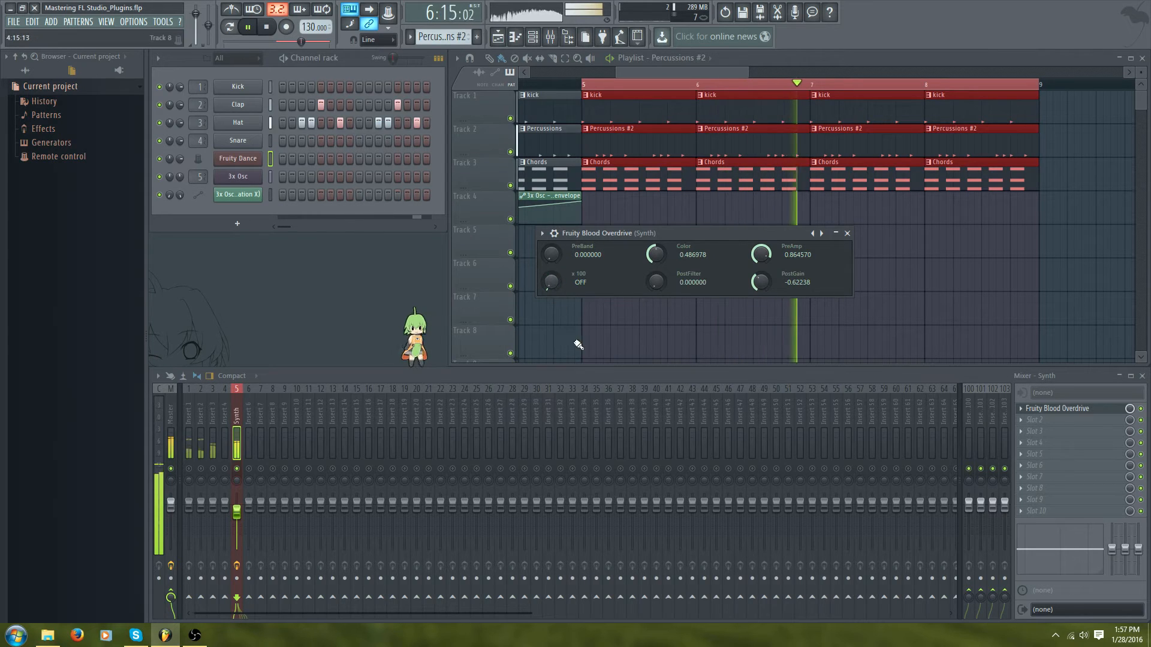
pyautogui.press('space')
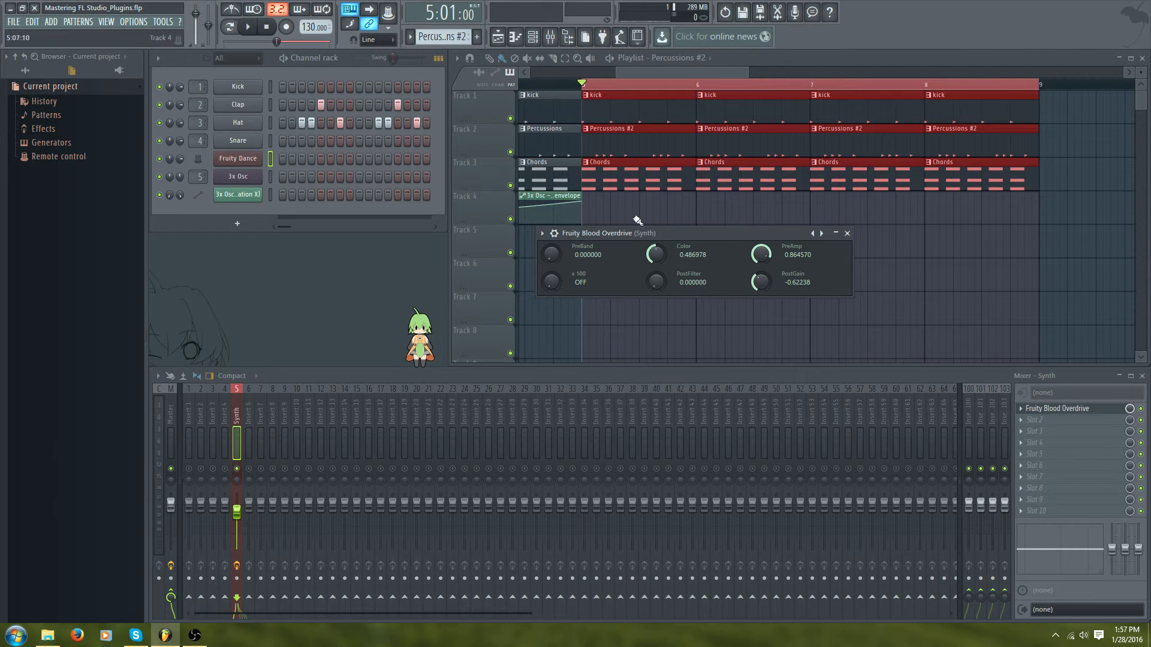
# - Raise the Blood Overdrive Color to 1.0 while playing the soloed synth
pyautogui.moveTo(687, 243)
pyautogui.mouseDown()
pyautogui.moveTo(705, 203)
pyautogui.moveTo(709, 239)
pyautogui.mouseUp()
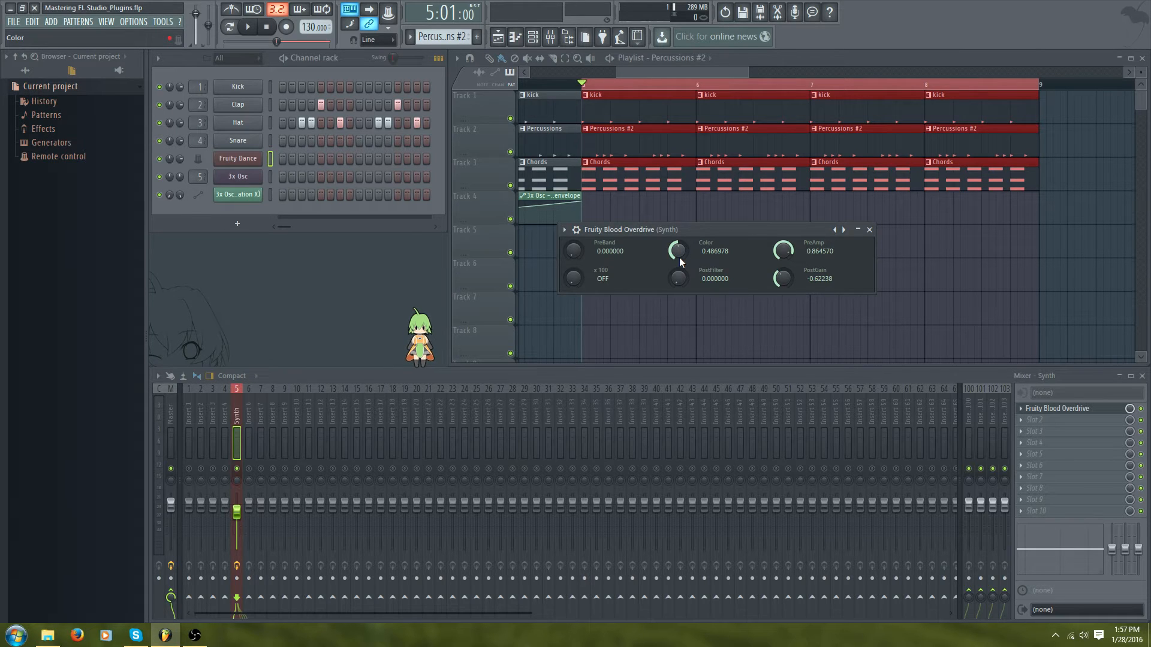
pyautogui.press('space')
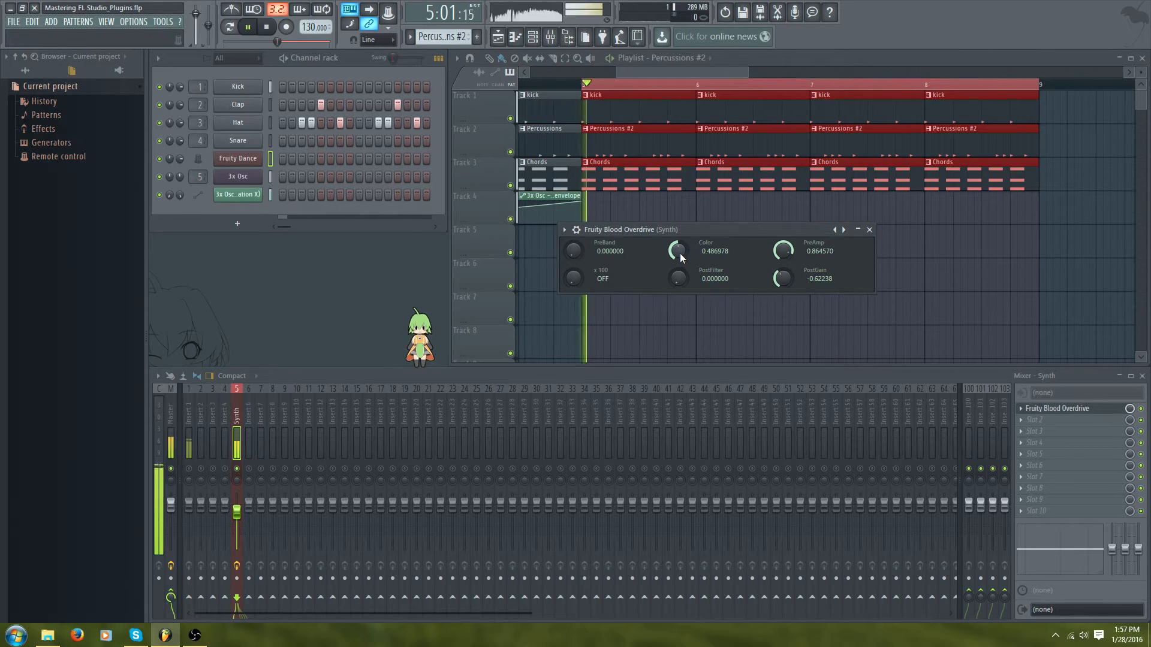
pyautogui.moveTo(679, 253); pyautogui.dragTo(680, 216)
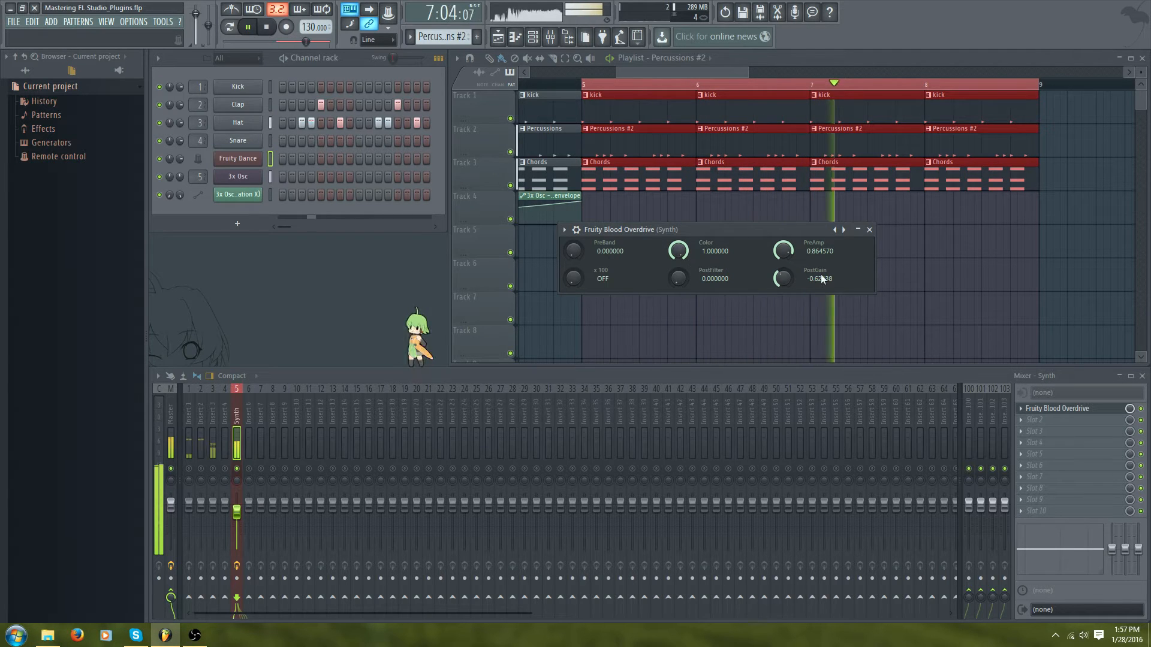
pyautogui.press('space')
# - Set the Blood Overdrive PreAmp to about 0.47 and PostGain to about -0.445 while auditioning the synth
pyautogui.press('space')
pyautogui.moveTo(781, 246); pyautogui.dragTo(786, 281)
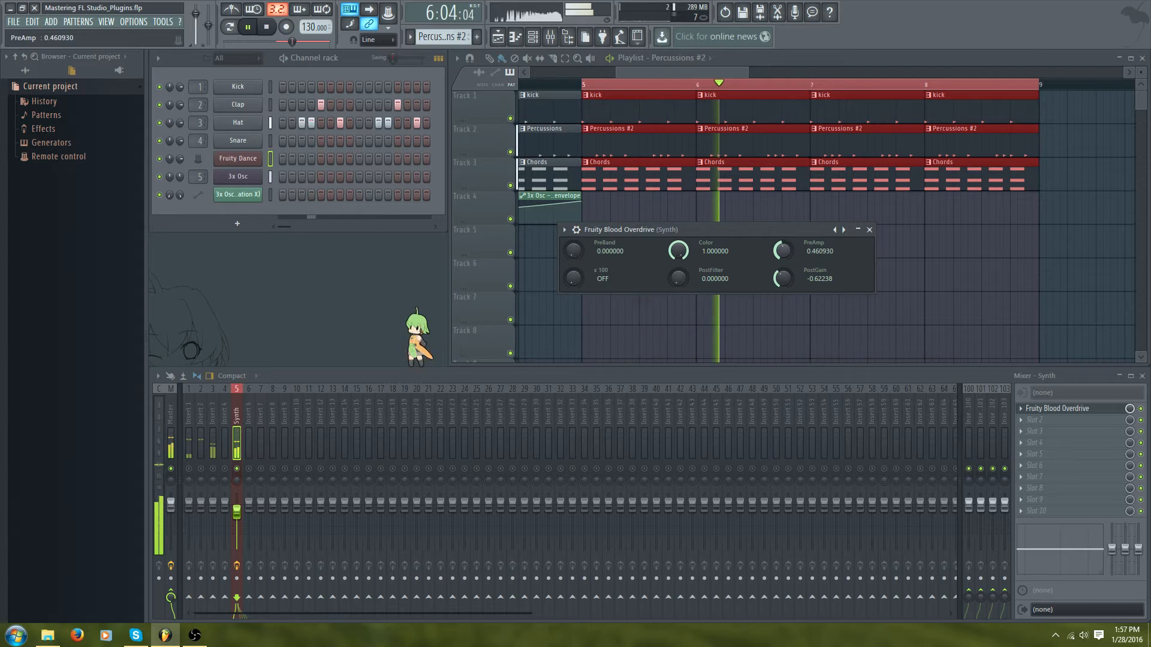
pyautogui.press('space')
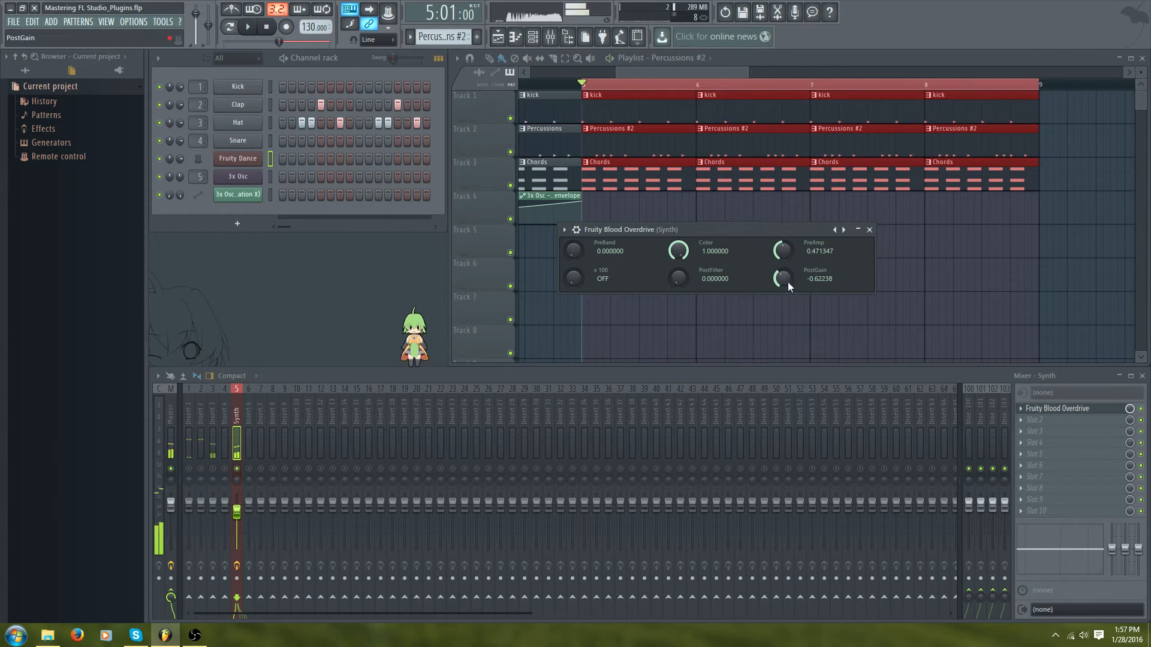
pyautogui.moveTo(786, 273)
pyautogui.mouseDown()
pyautogui.moveTo(786, 261)
pyautogui.moveTo(783, 286)
pyautogui.mouseUp()
pyautogui.press('space')
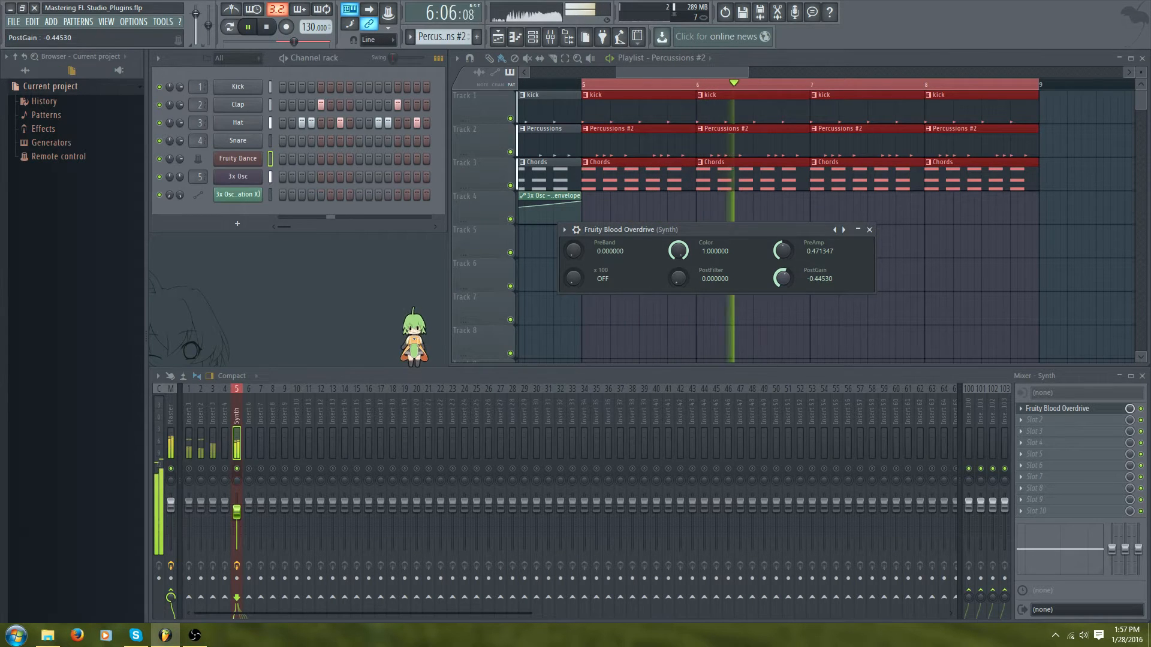
pyautogui.press('space')
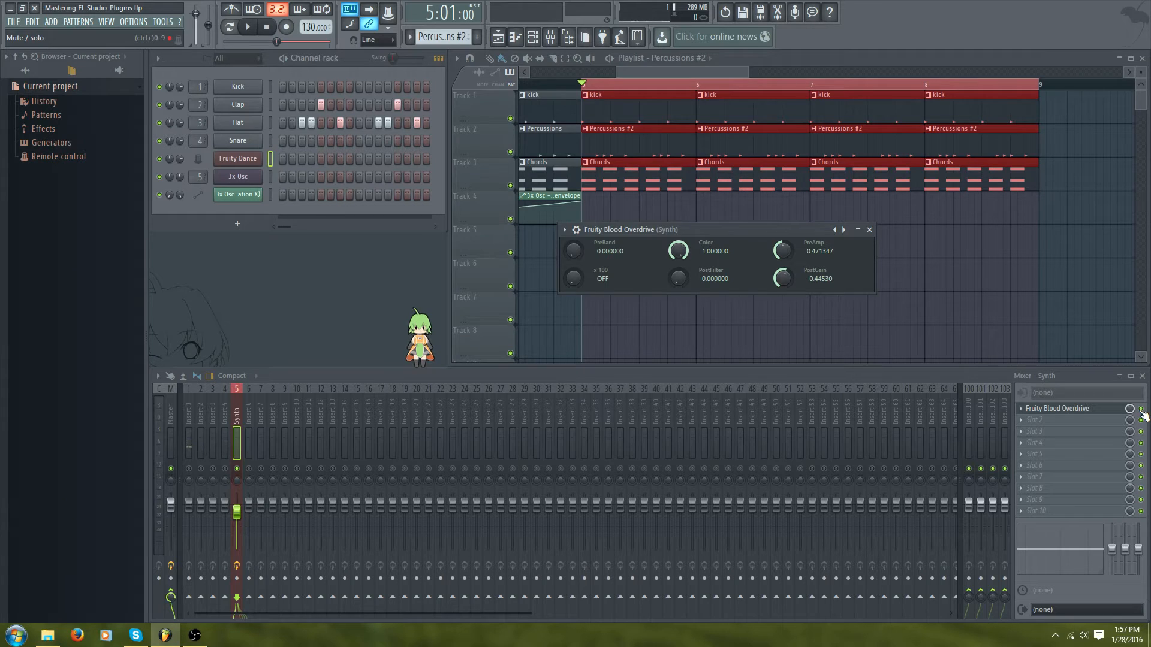
# - Fine-tune Blood Overdrive during playback, setting PostGain to about -0.539, Color to about 0.93 and PreAmp to about 0.484
pyautogui.press('space')
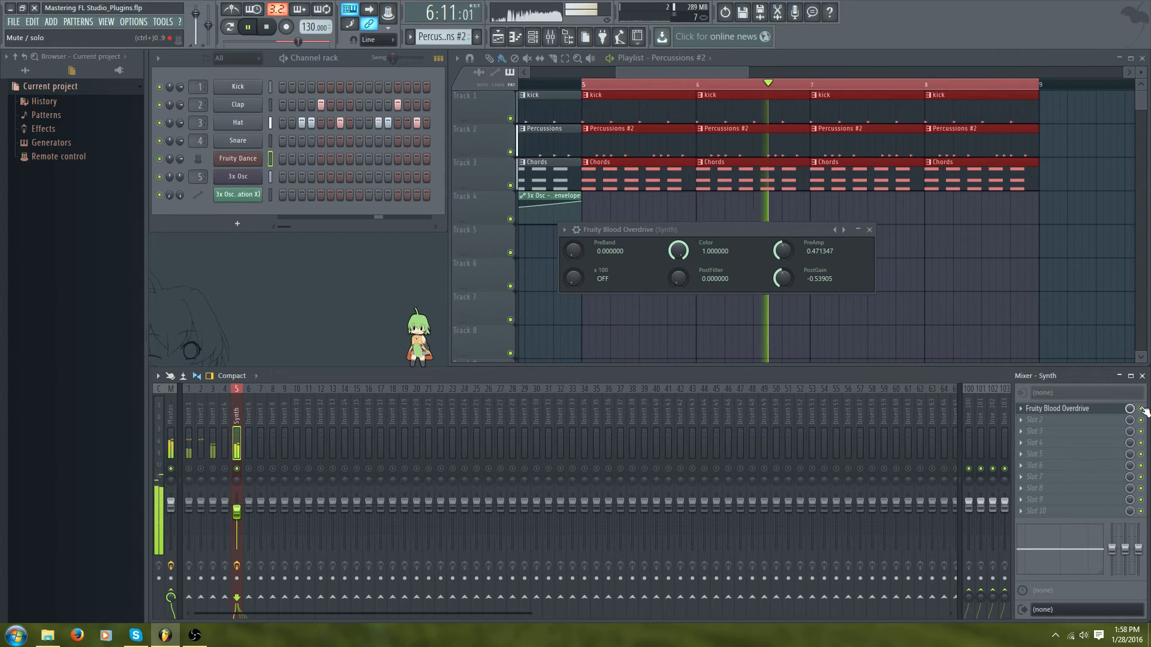
pyautogui.press('space')
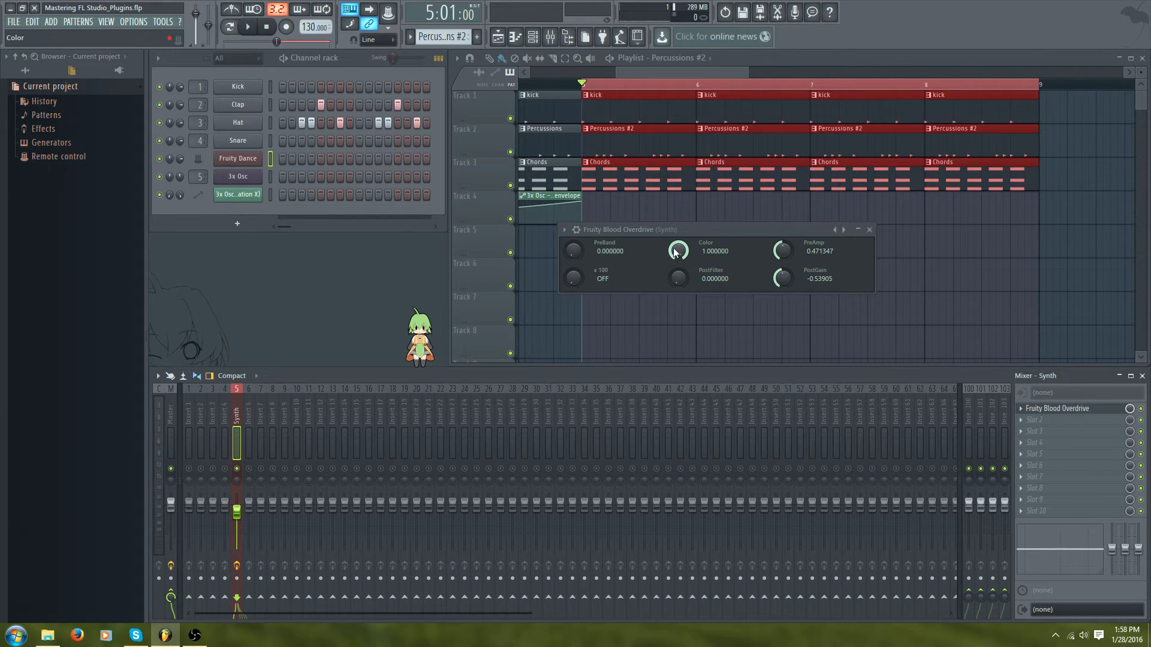
pyautogui.press('space')
pyautogui.moveTo(674, 247); pyautogui.dragTo(674, 255)
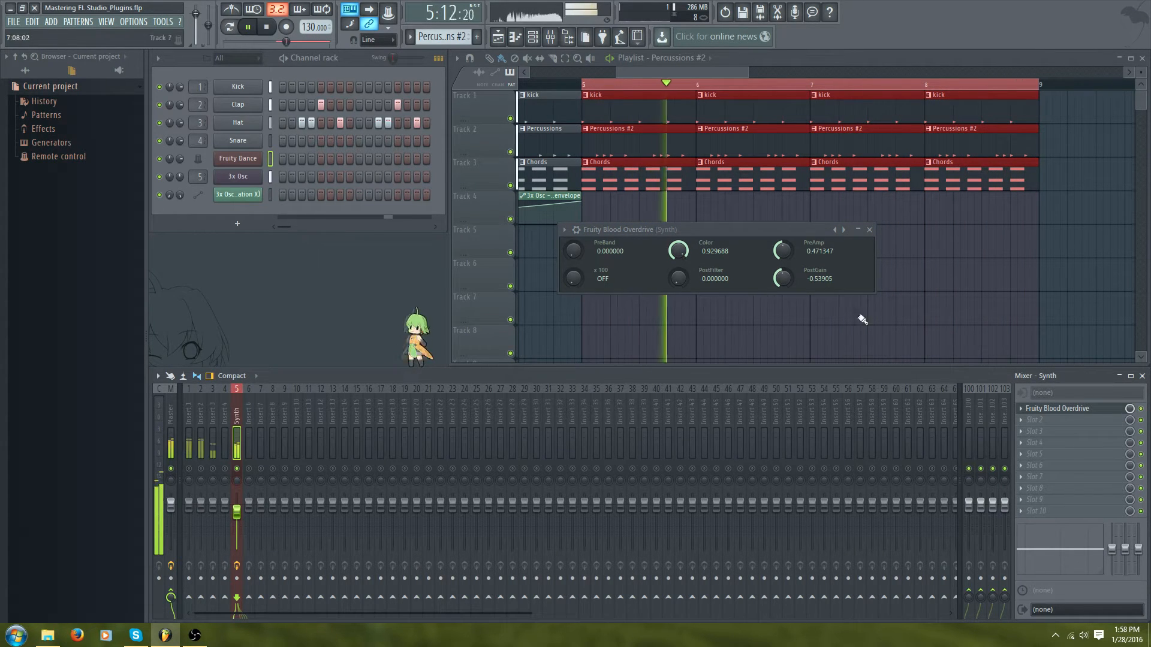
pyautogui.moveTo(780, 251); pyautogui.dragTo(780, 250)
pyautogui.press('space')
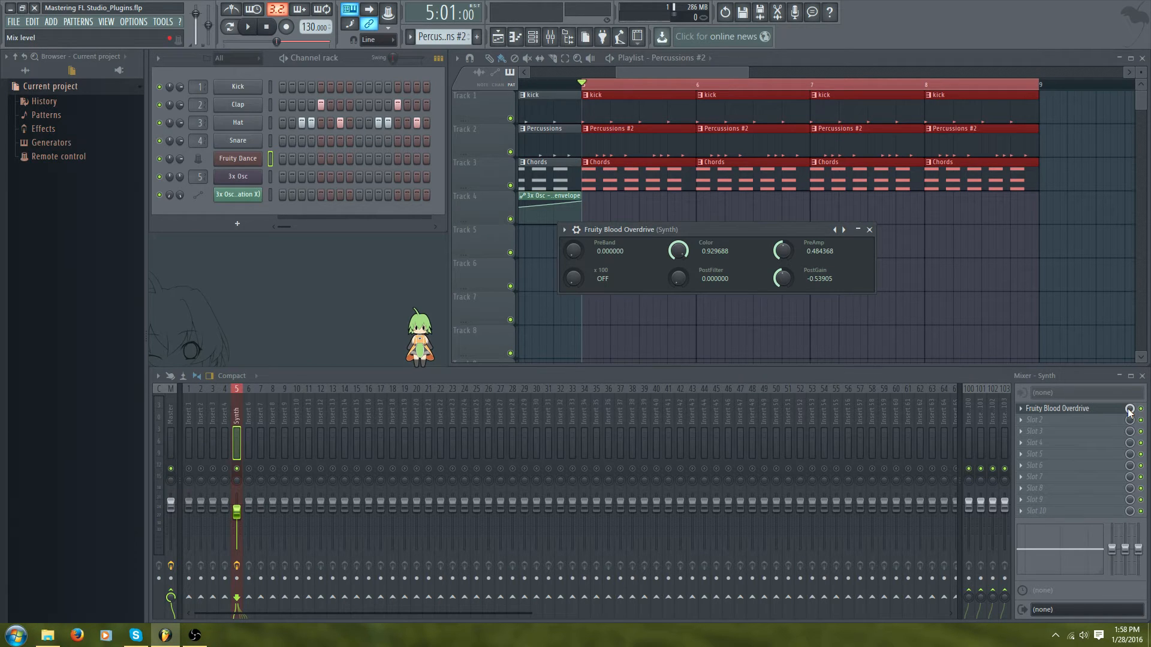
# - Lower the Blood Overdrive mix level to 38% during playback, and compare the sound with the effect bypassed and enabled
pyautogui.moveTo(1129, 408); pyautogui.dragTo(1128, 409)
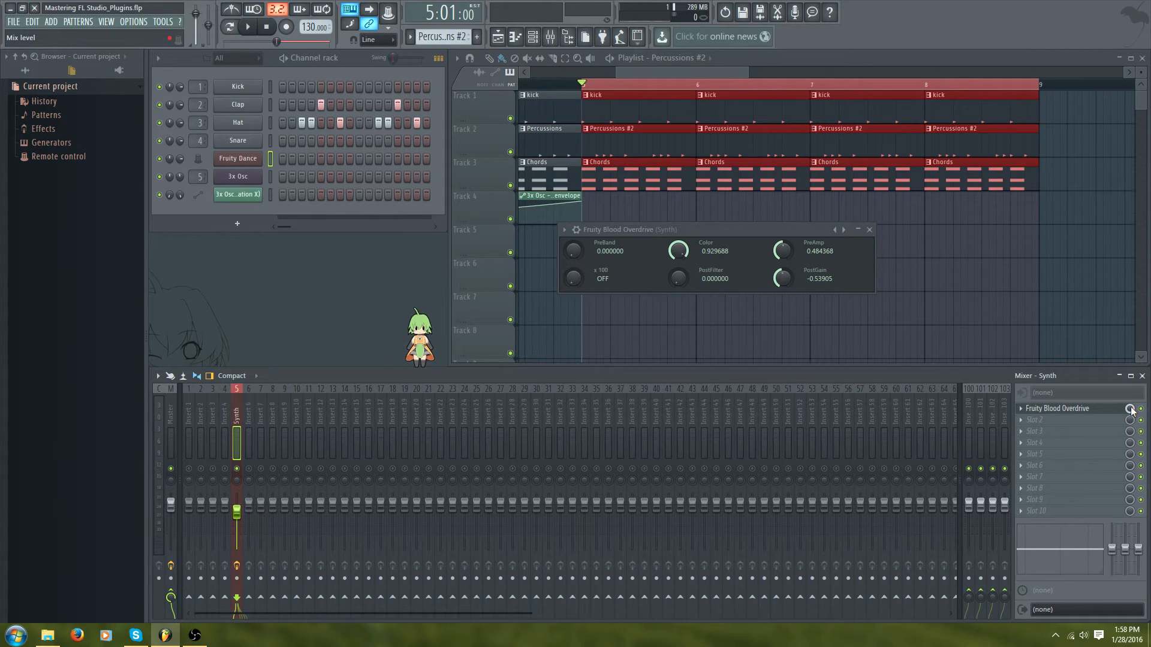
pyautogui.press('space')
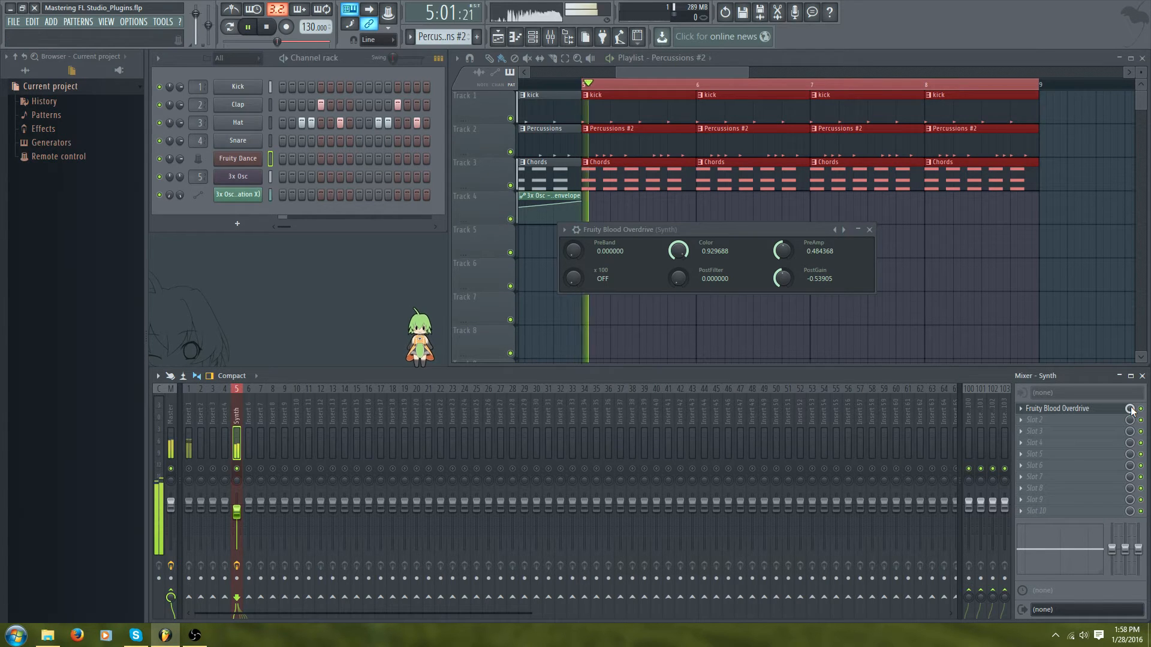
pyautogui.moveTo(1130, 410); pyautogui.dragTo(1130, 455)
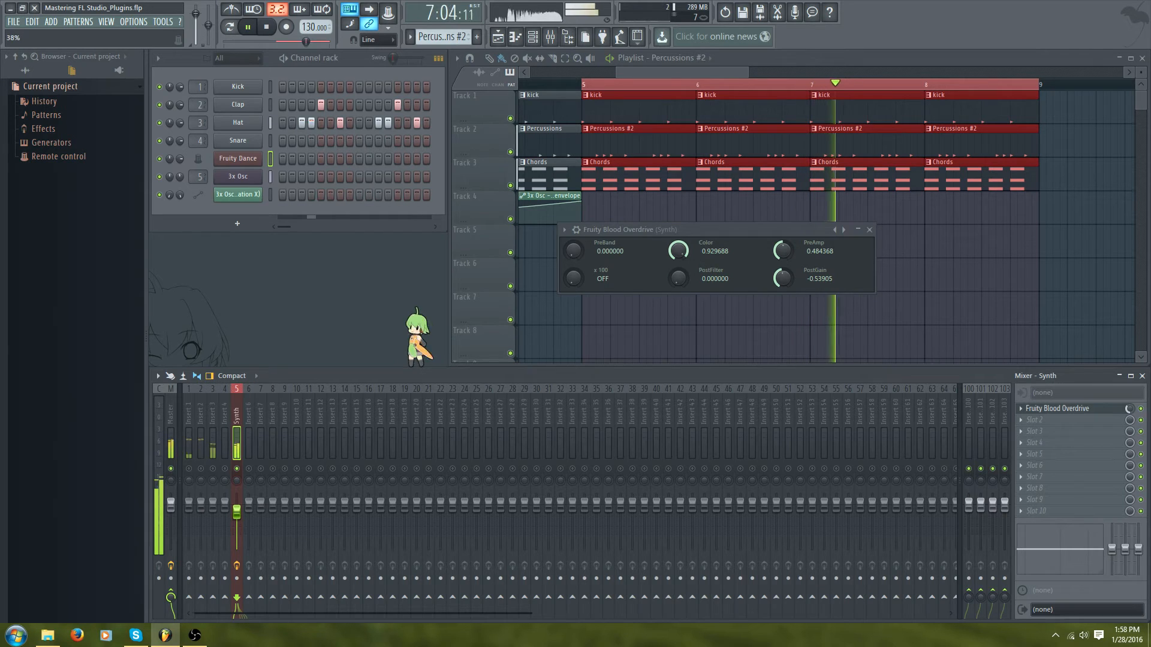
pyautogui.click(1142, 409)
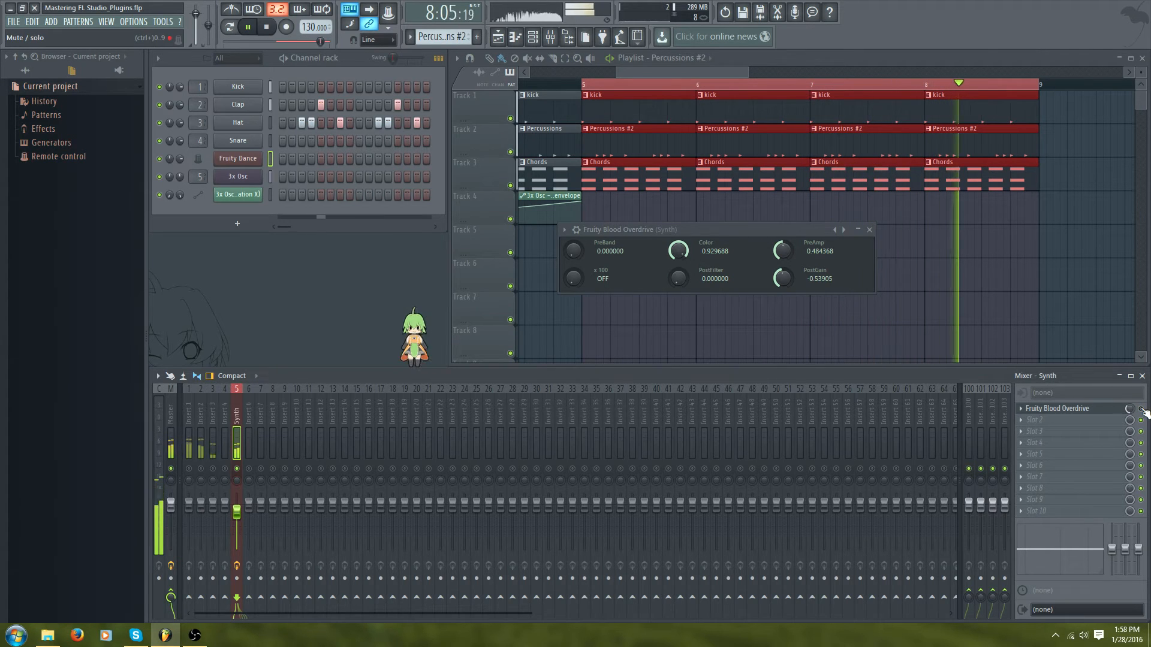
pyautogui.click(1142, 410)
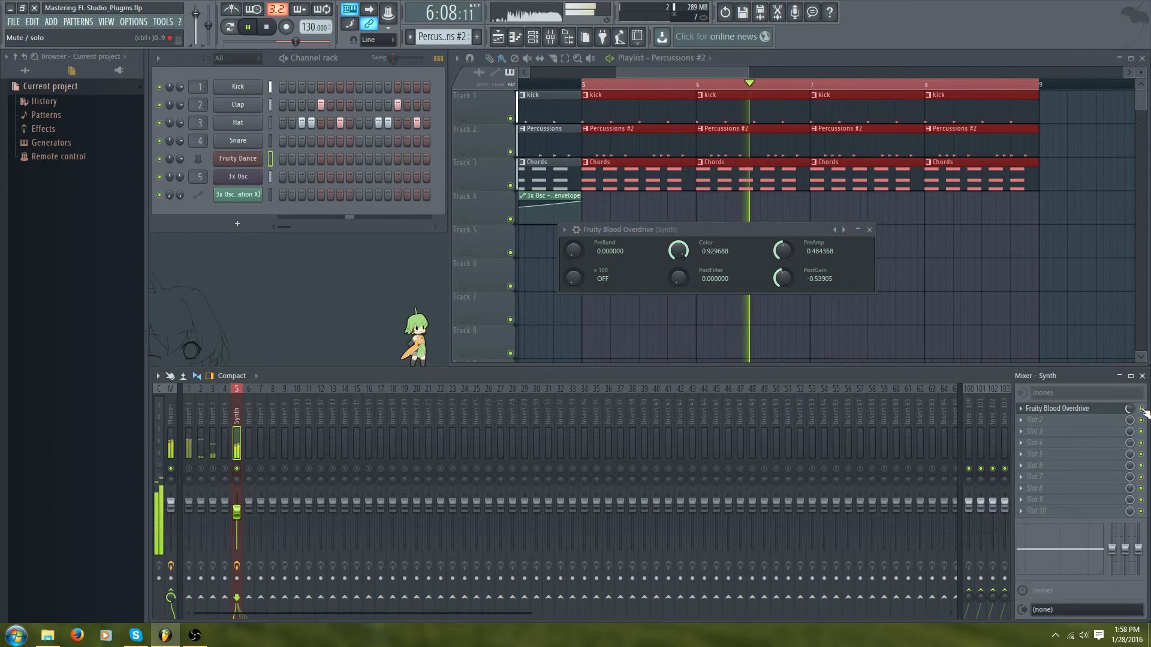
pyautogui.press('space')
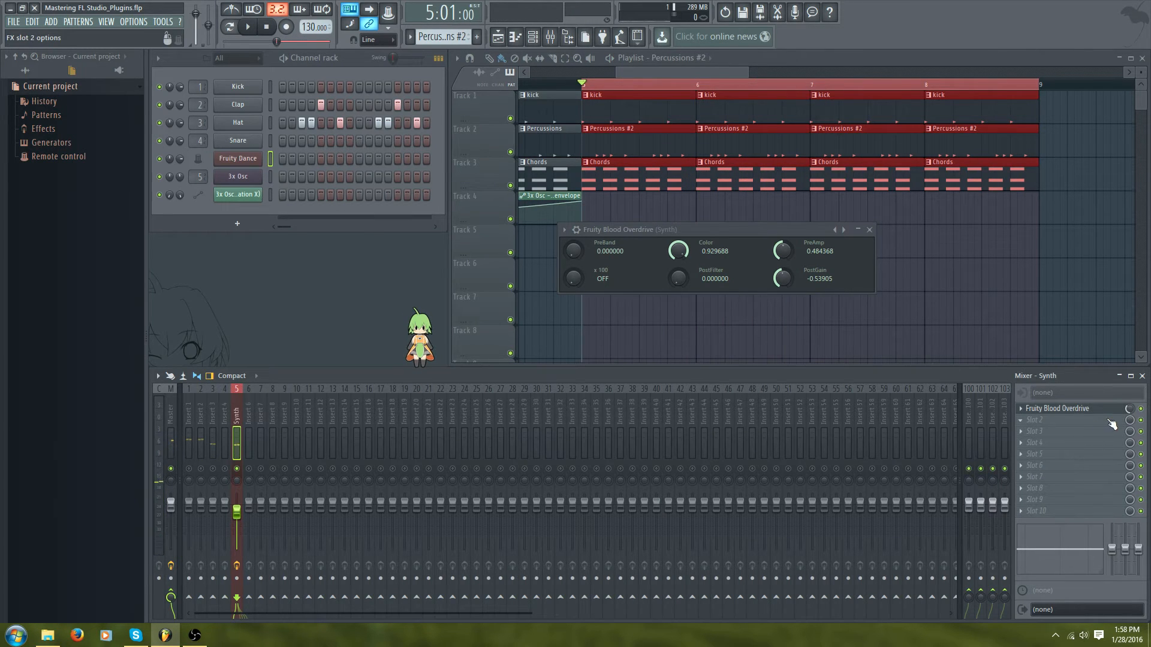
pyautogui.click(1024, 426)
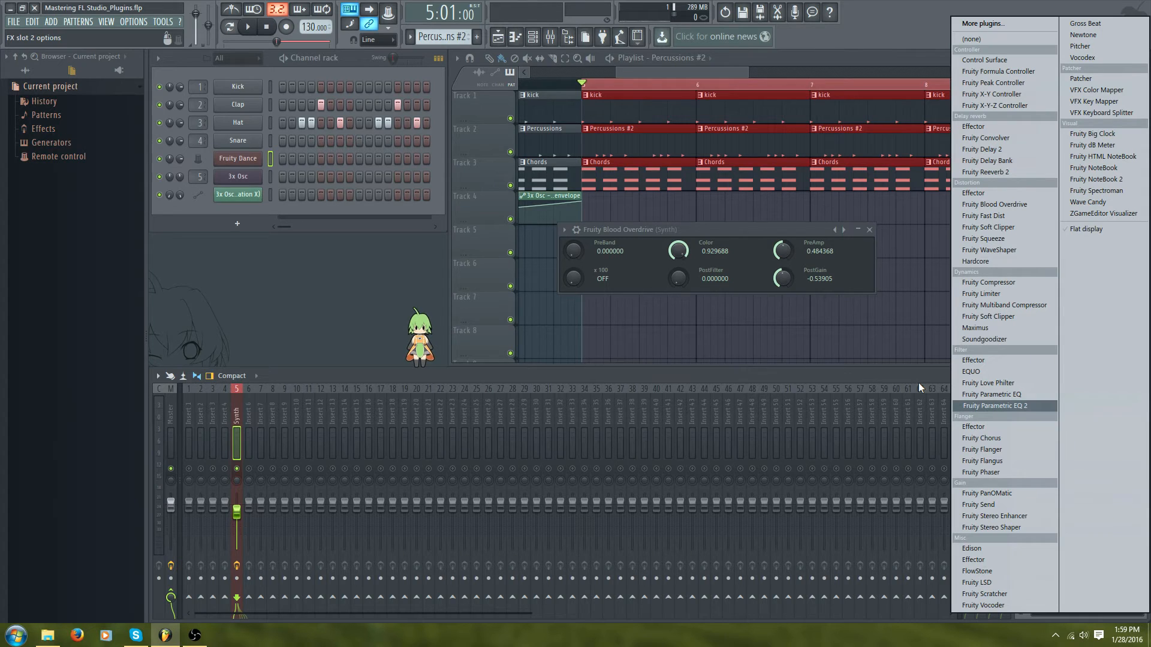
pyautogui.click(905, 376)
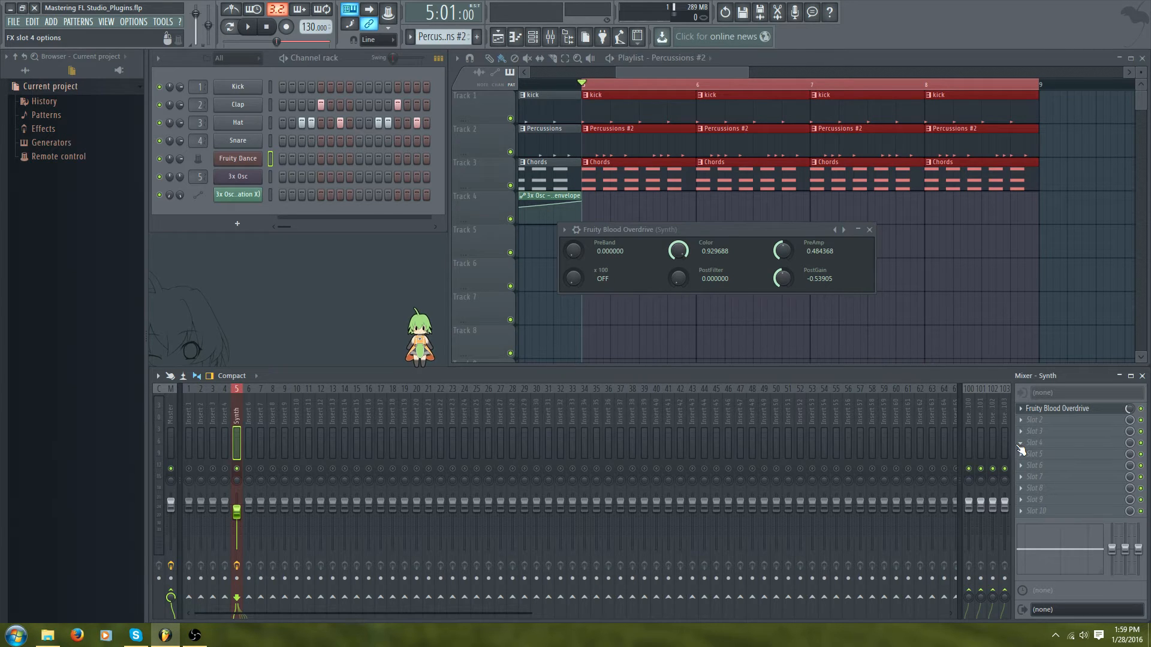
pyautogui.moveTo(644, 237); pyautogui.dragTo(667, 251)
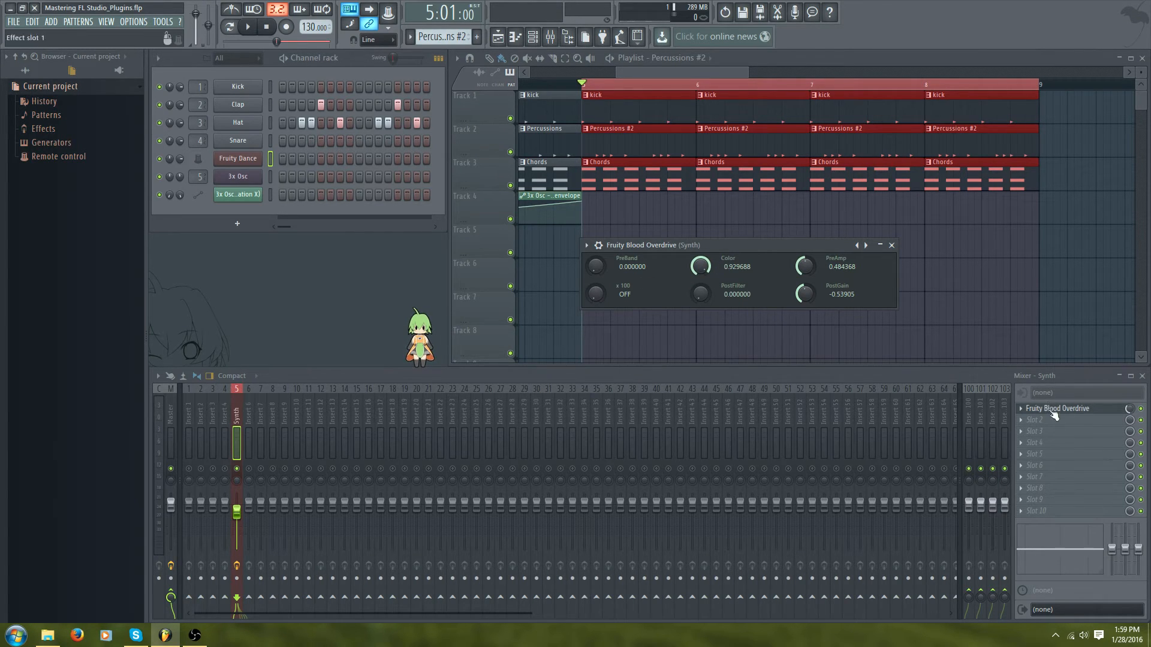
# - Load Hardcore into effect slot 2 of the Synth track to view its pedals, and close its window
pyautogui.click(1020, 419)
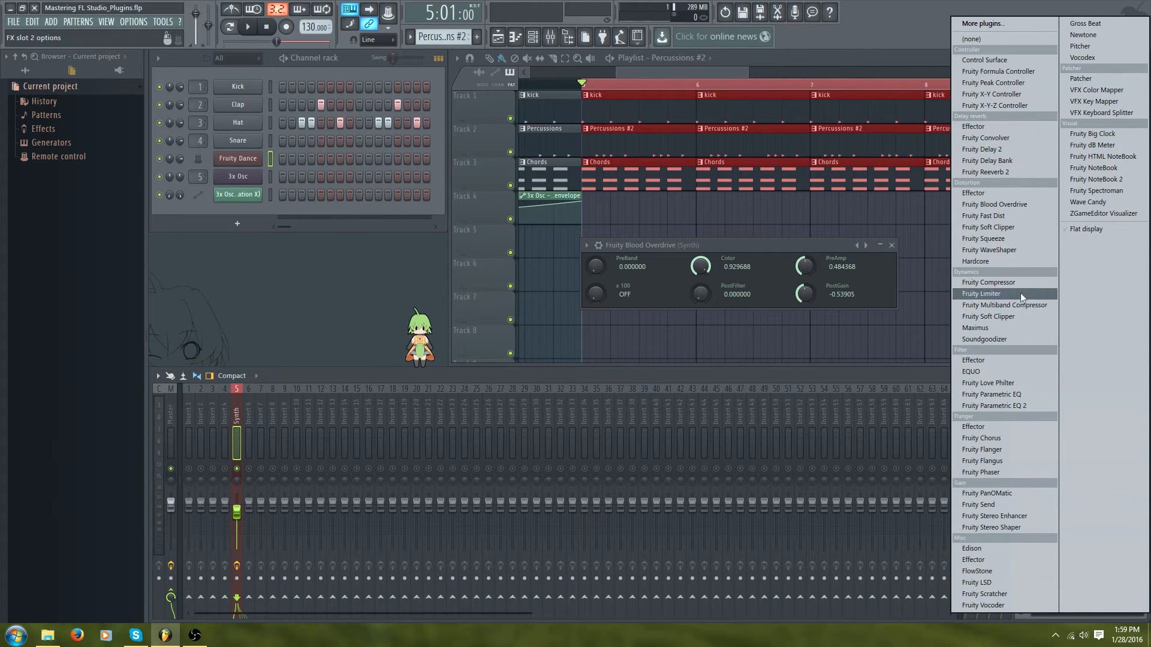
pyautogui.click(1017, 258)
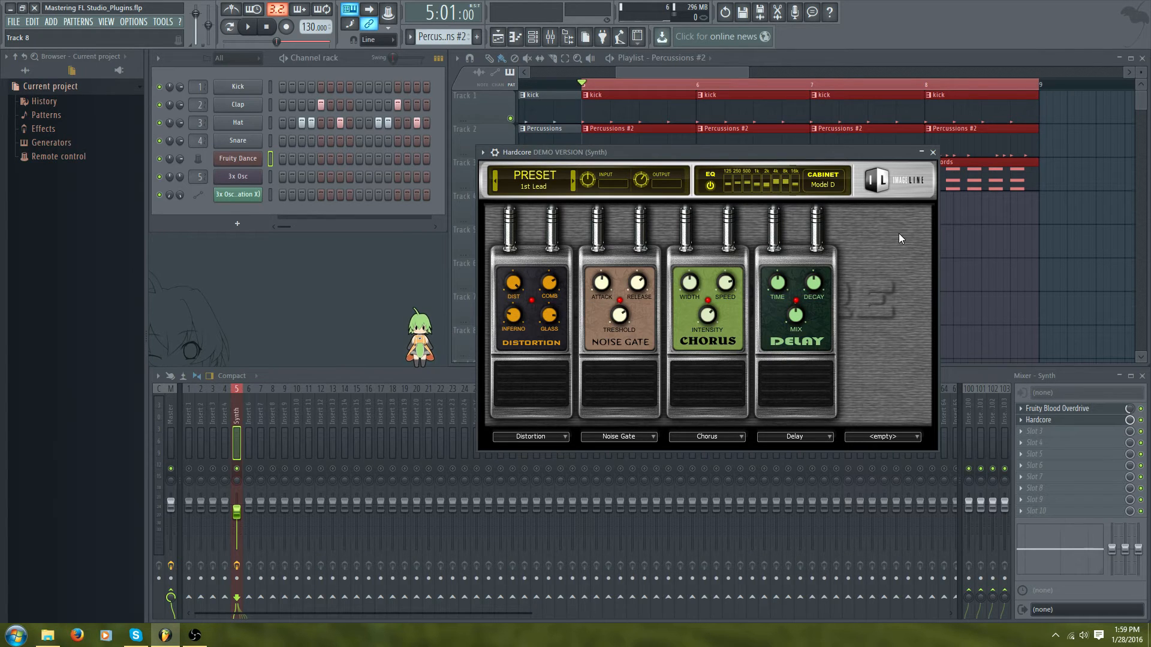
pyautogui.click(933, 153)
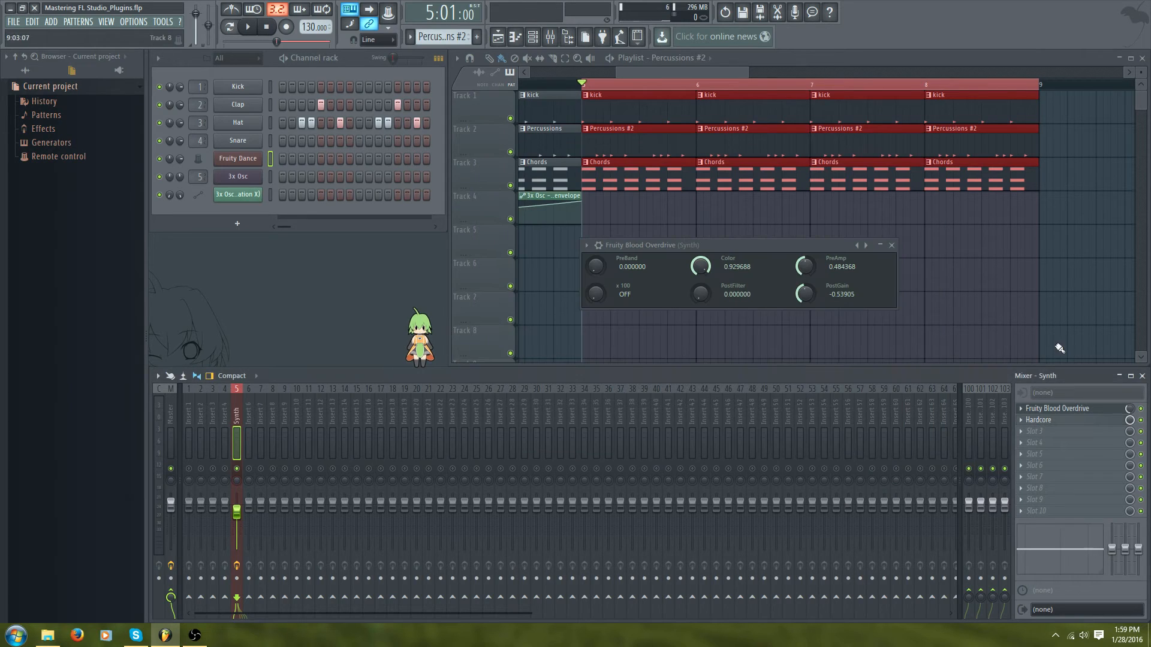
# - Replace the Hardcore effect in slot 2 of the Synth track with Fruity Compressor
pyautogui.click(1022, 421)
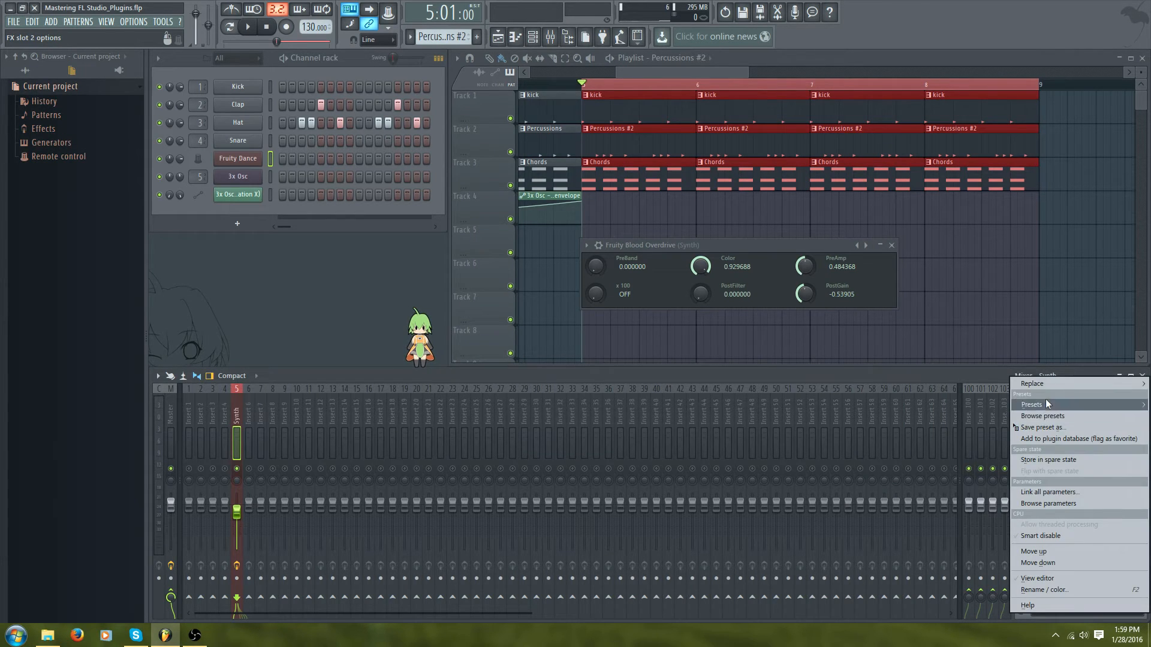
pyautogui.moveTo(1055, 386)
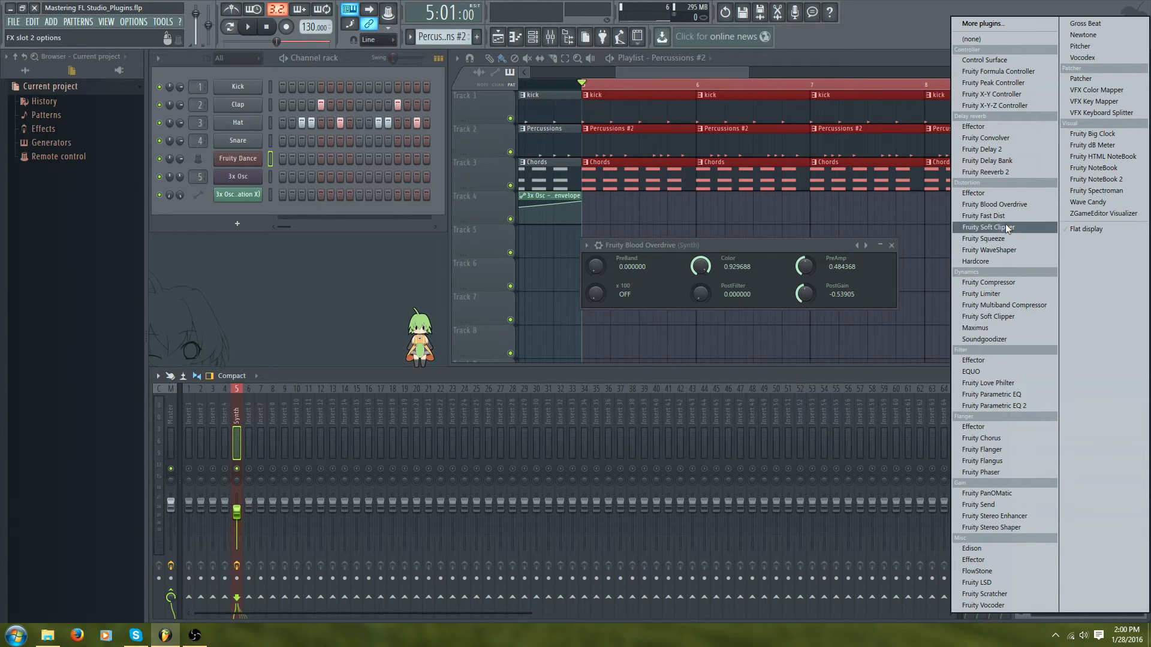
pyautogui.click(1030, 282)
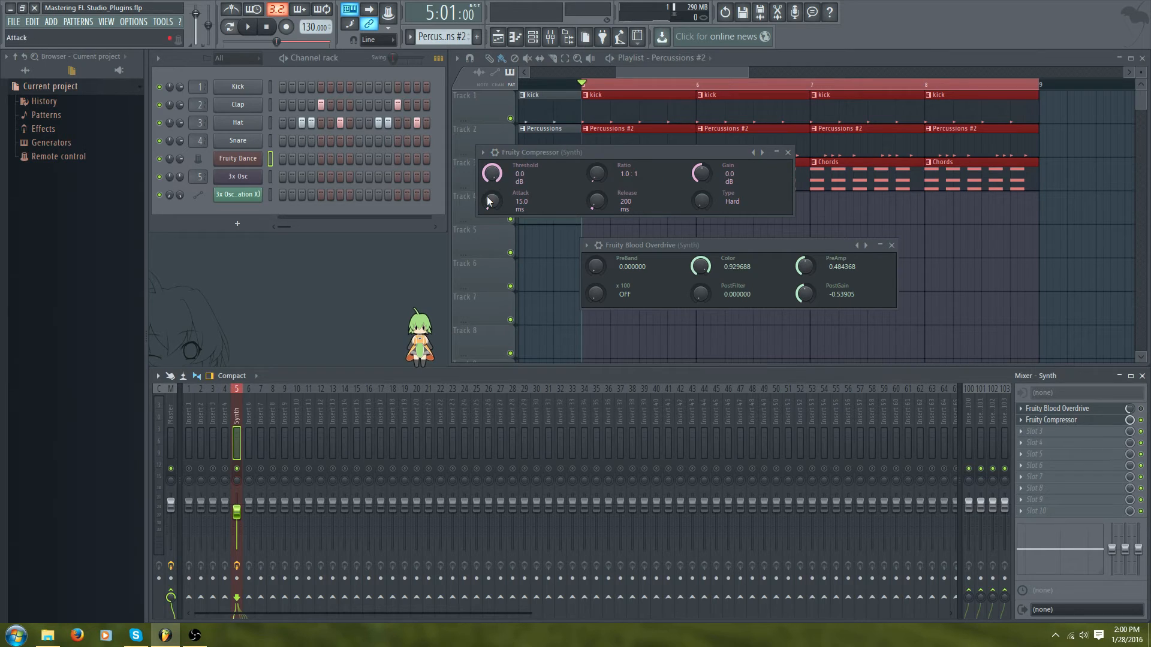
# - Set the compressor to -39.1 dB threshold, 12.2 dB gain, 30:1 ratio, 1 ms release and 0 ms attack, and audition it
pyautogui.moveTo(492, 173); pyautogui.dragTo(491, 207)
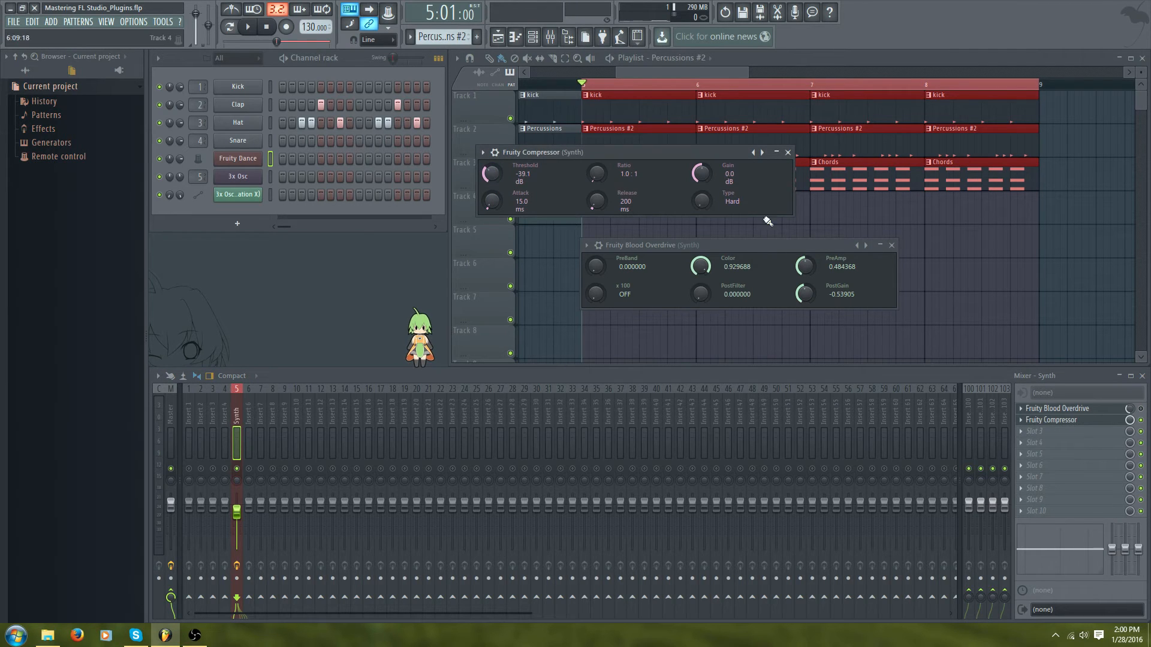
pyautogui.moveTo(707, 170); pyautogui.dragTo(706, 144)
pyautogui.moveTo(596, 173); pyautogui.dragTo(596, 132)
pyautogui.moveTo(597, 201); pyautogui.dragTo(596, 270)
pyautogui.moveTo(491, 201); pyautogui.dragTo(492, 228)
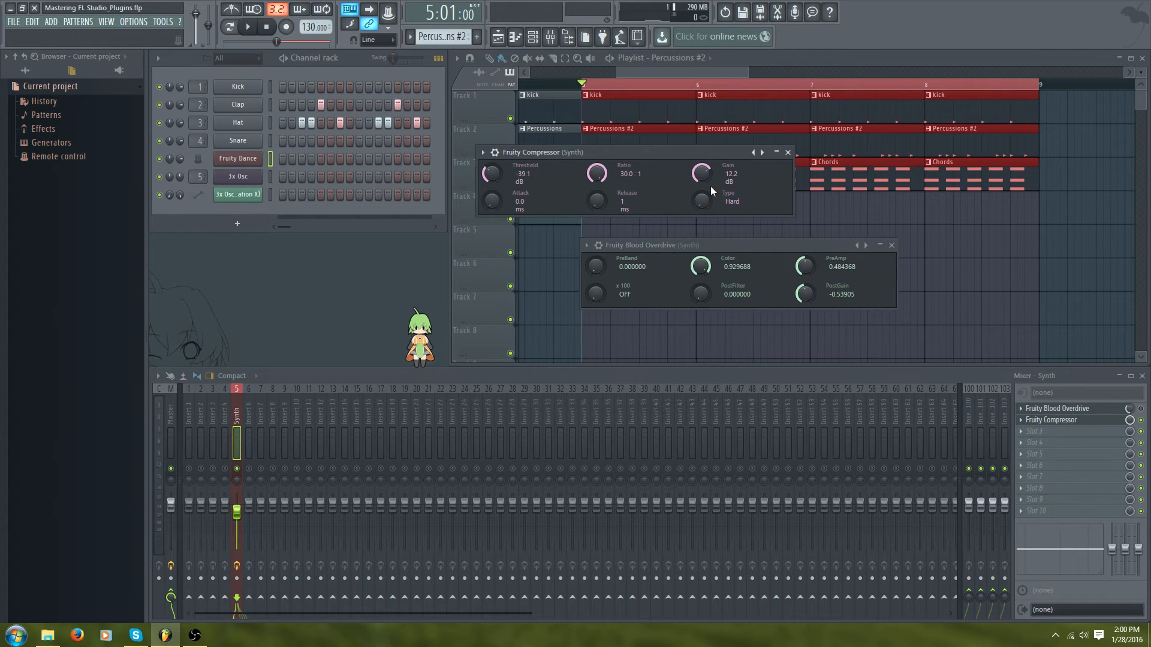
pyautogui.press('space')
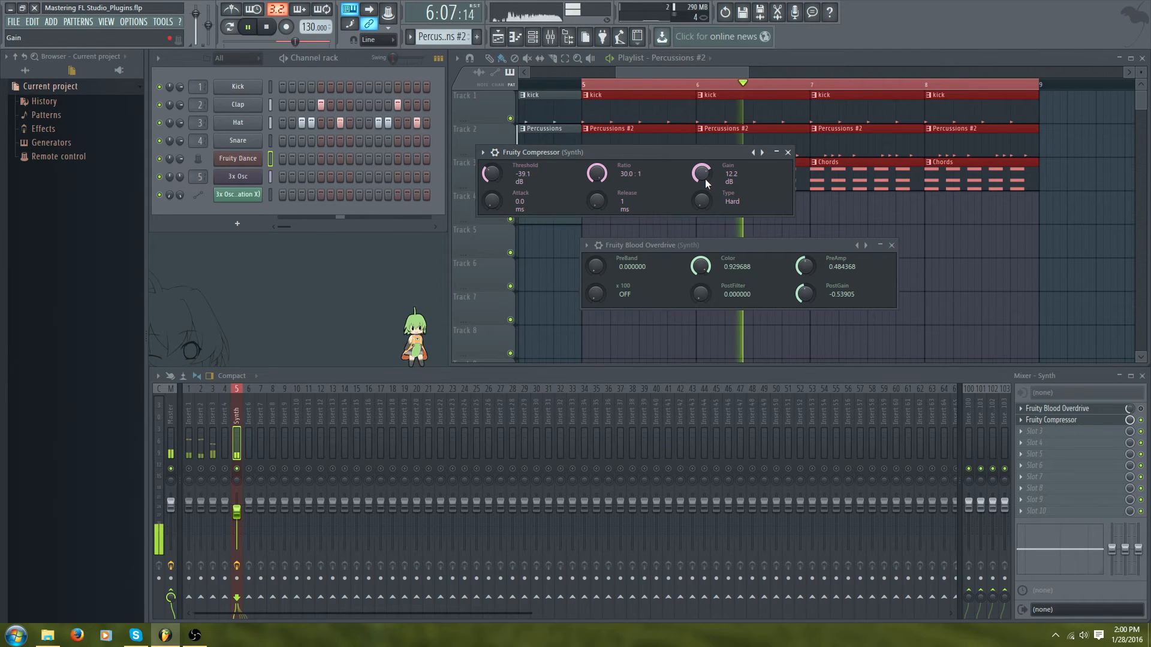
pyautogui.press('space')
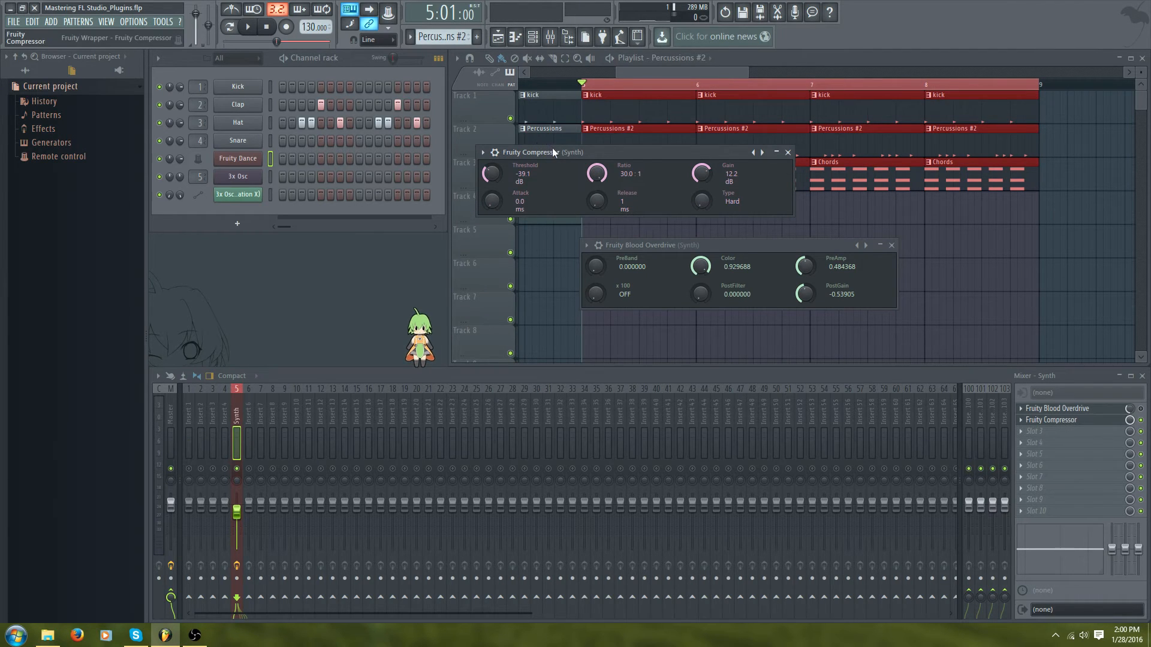
# - Move the compressor window clear of the playlist's start, and change its Type to Soft while the song plays
pyautogui.moveTo(552, 148); pyautogui.dragTo(675, 154)
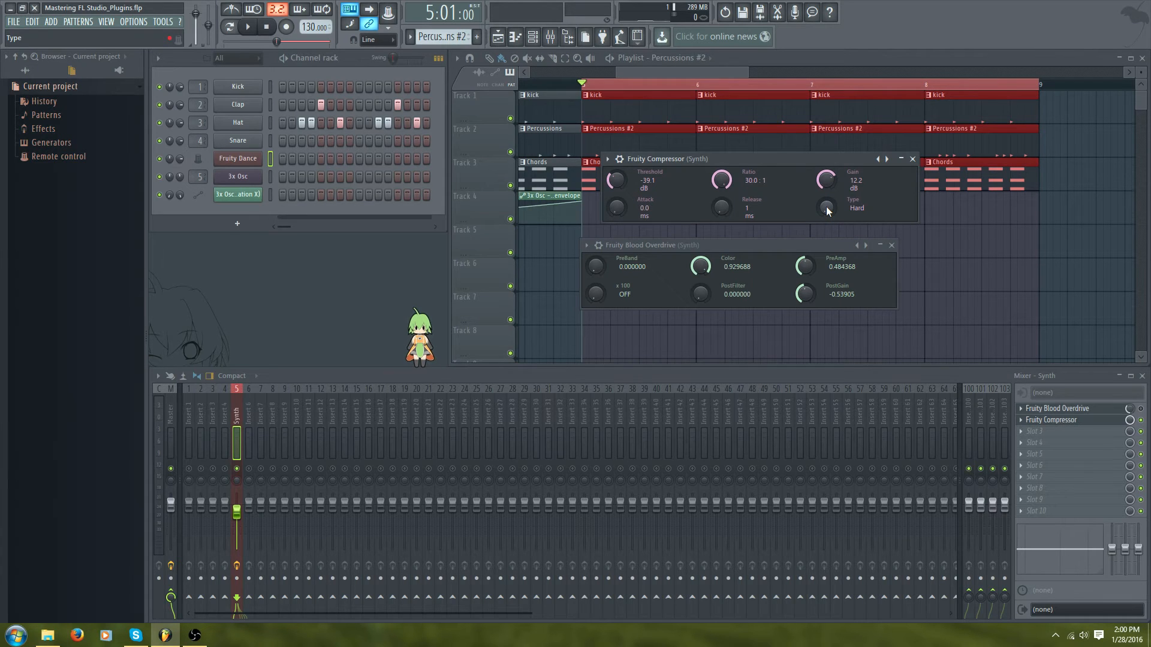
pyautogui.press('space')
pyautogui.moveTo(827, 210); pyautogui.dragTo(826, 180)
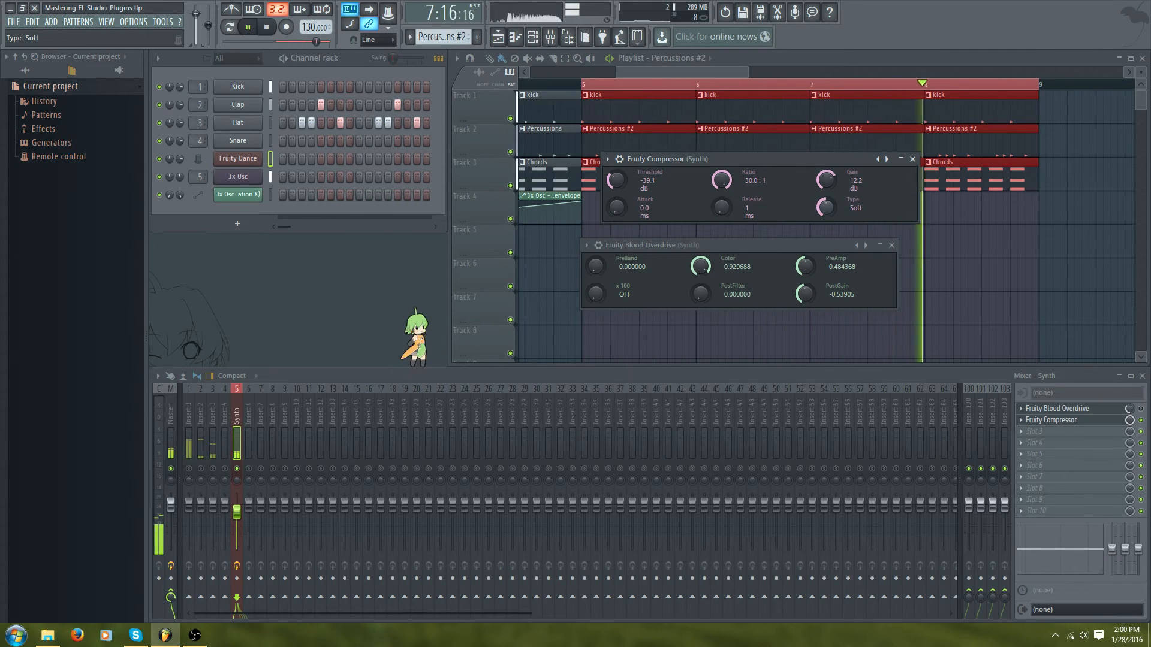
pyautogui.press('space')
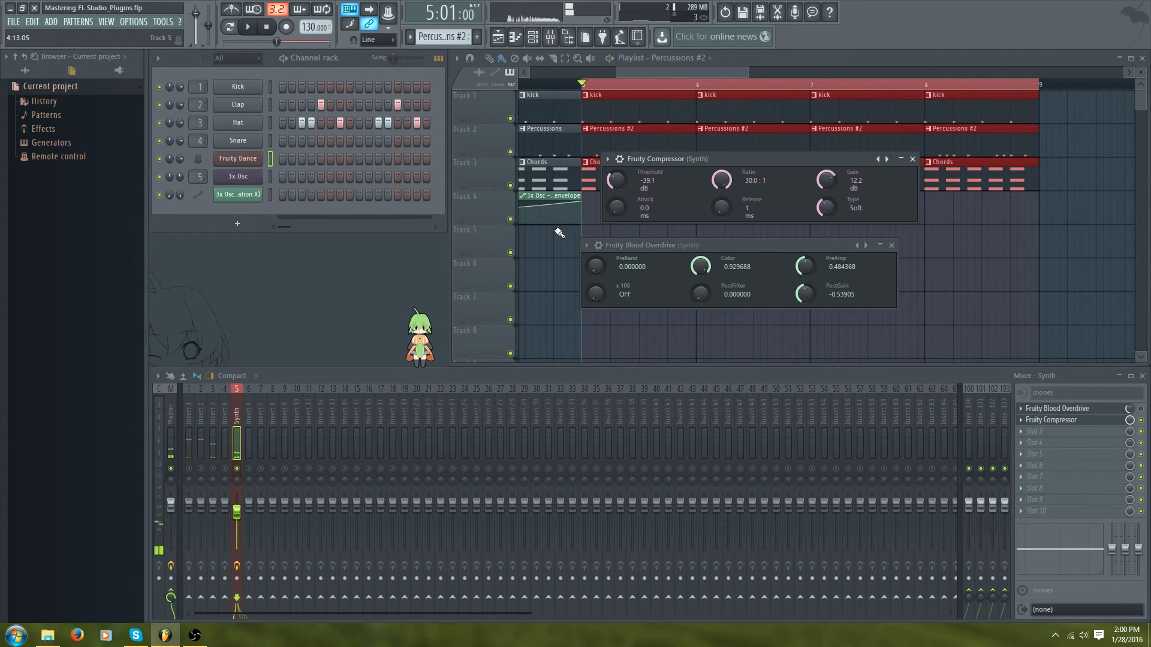
# - Set the compressor's threshold to -19.8 dB and its gain to -2.3 dB, and listen to the result
pyautogui.press('space')
pyautogui.moveTo(615, 181); pyautogui.dragTo(616, 145)
pyautogui.press('space')
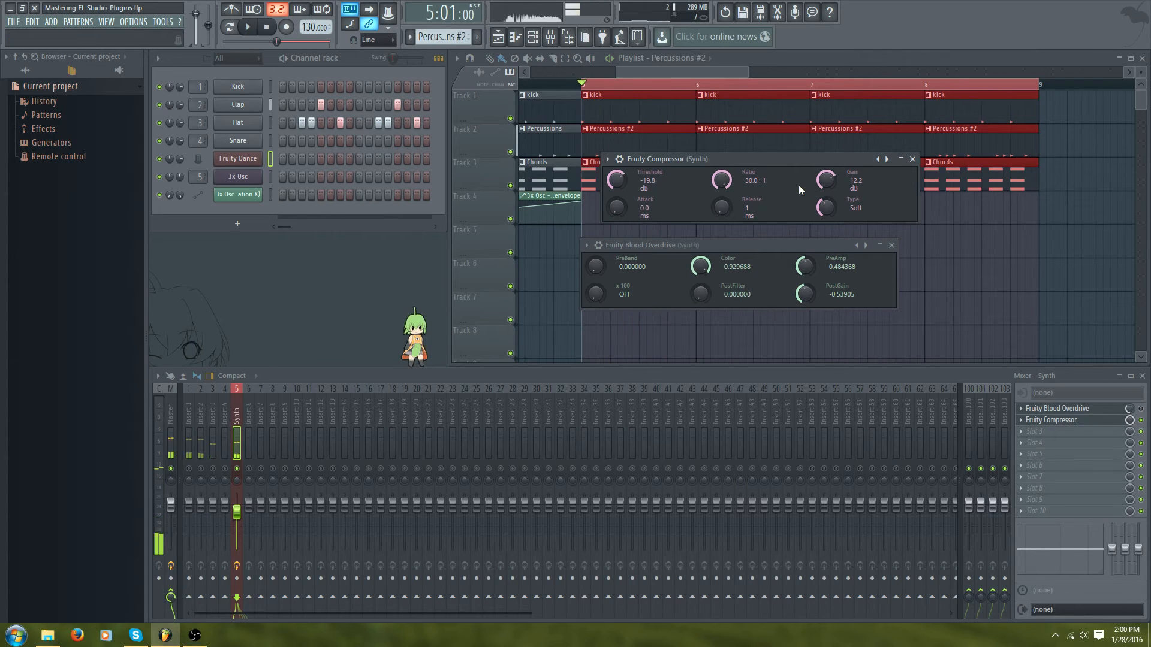
pyautogui.moveTo(824, 179); pyautogui.dragTo(825, 204)
pyautogui.press('space')
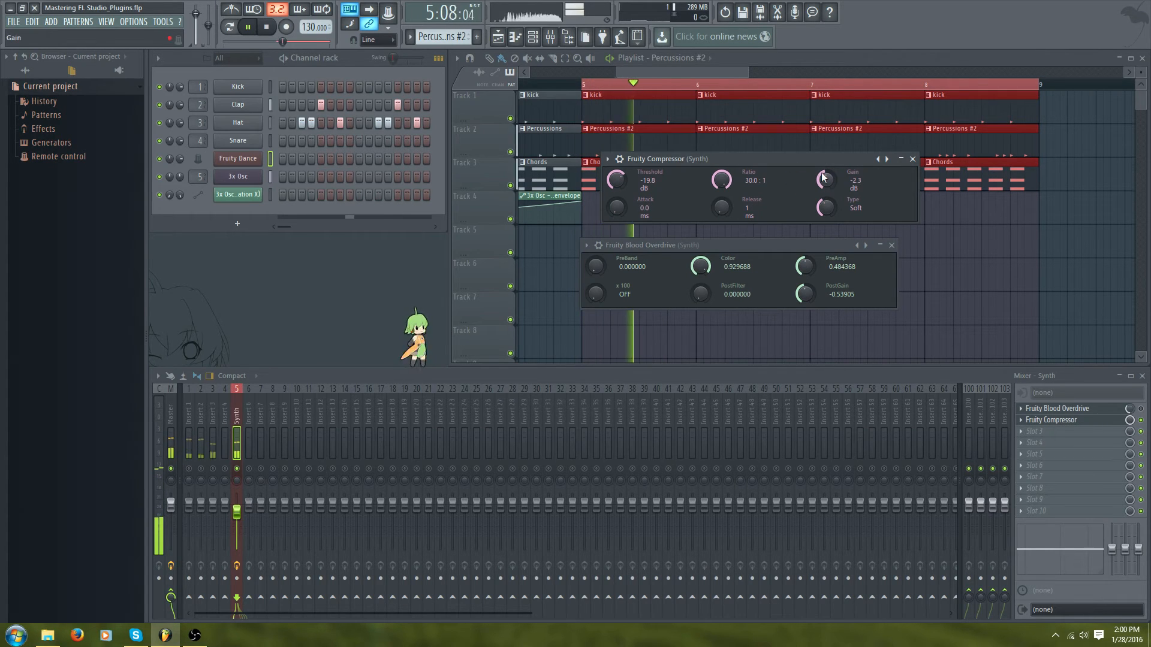
pyautogui.press('space')
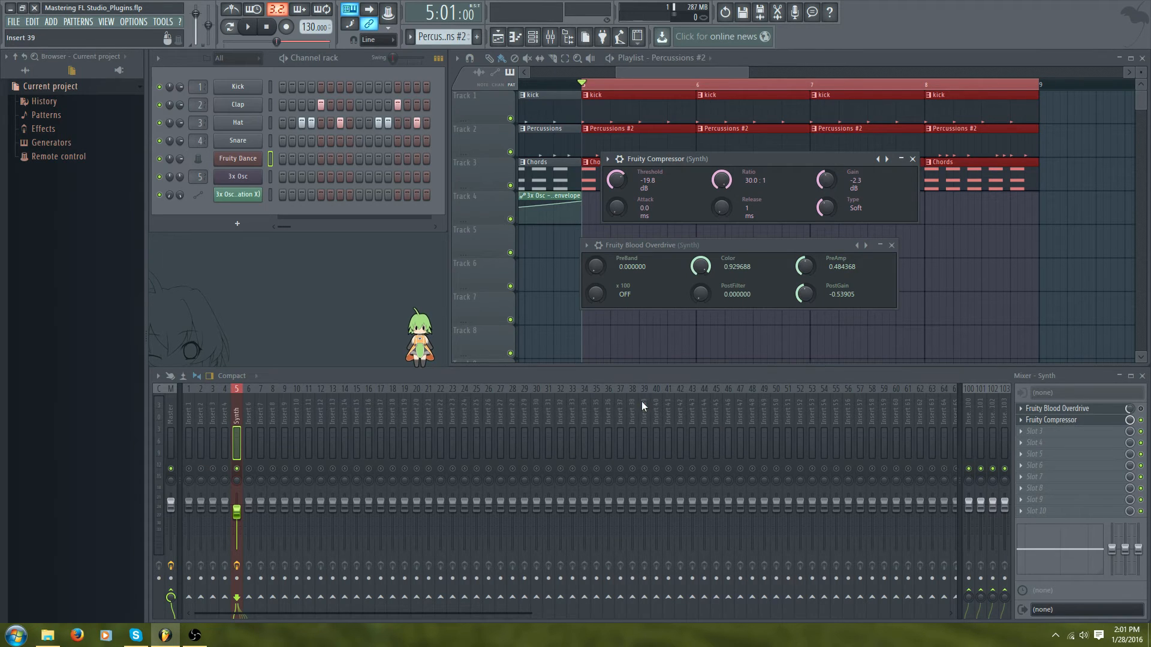
# - Close the compressor window and raise the Synth mixer track's volume to 100%
pyautogui.click(912, 160)
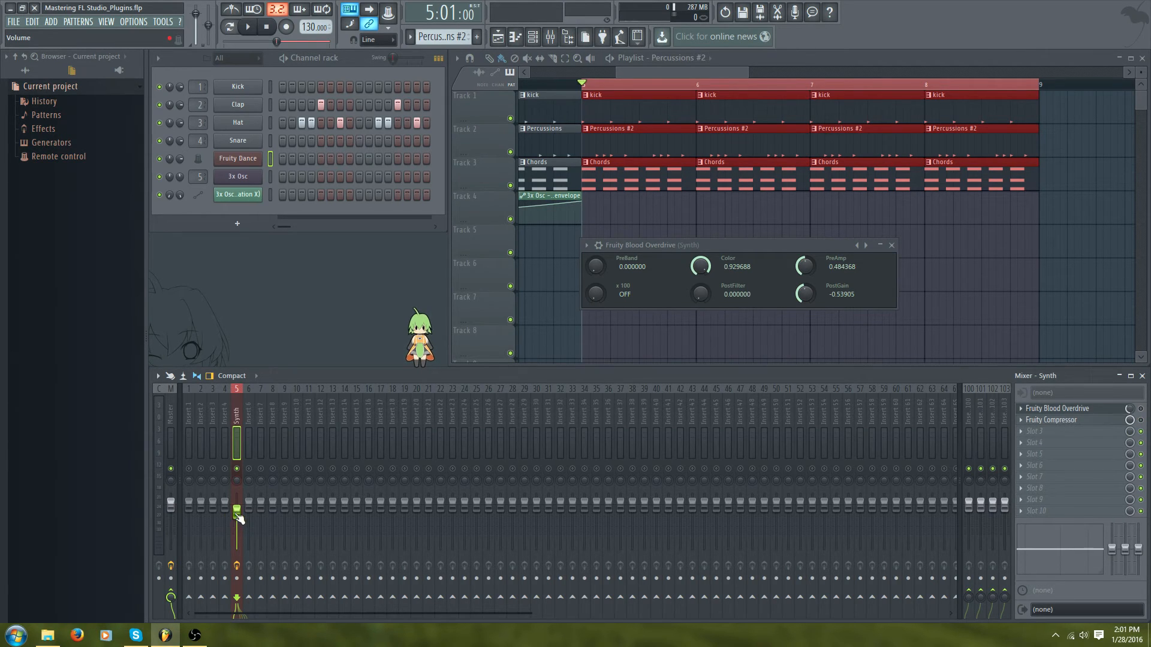
pyautogui.moveTo(237, 515); pyautogui.dragTo(236, 507)
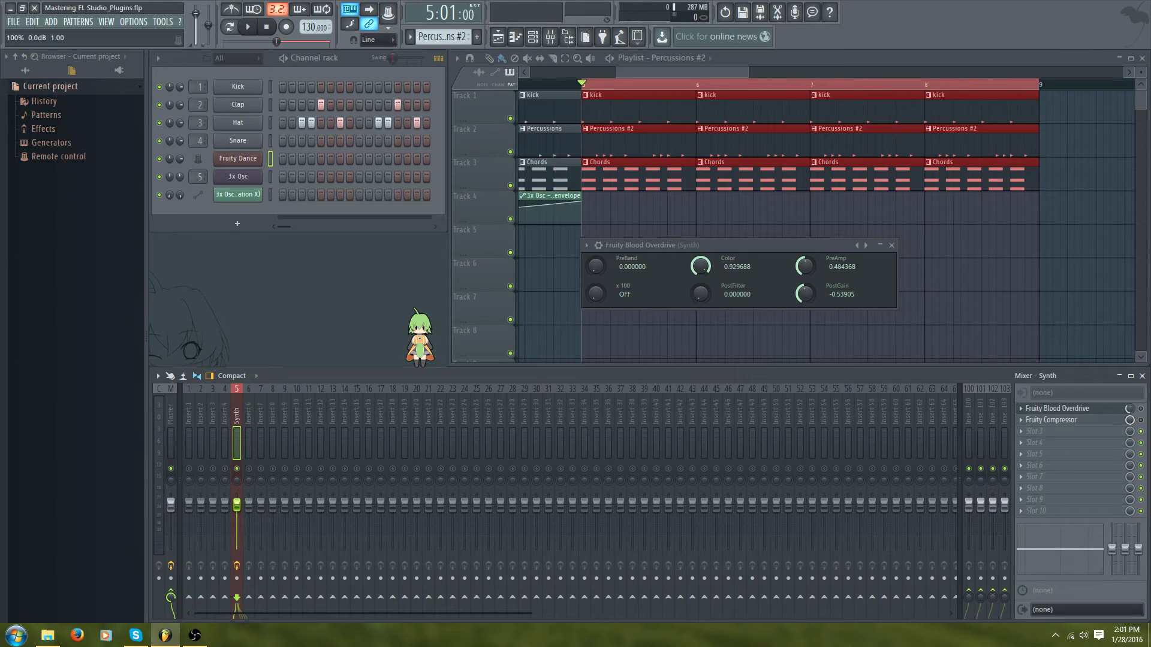
# - Raise the Master mixer track's fader during playback, and set the project's main volume to 62%
pyautogui.click(169, 441)
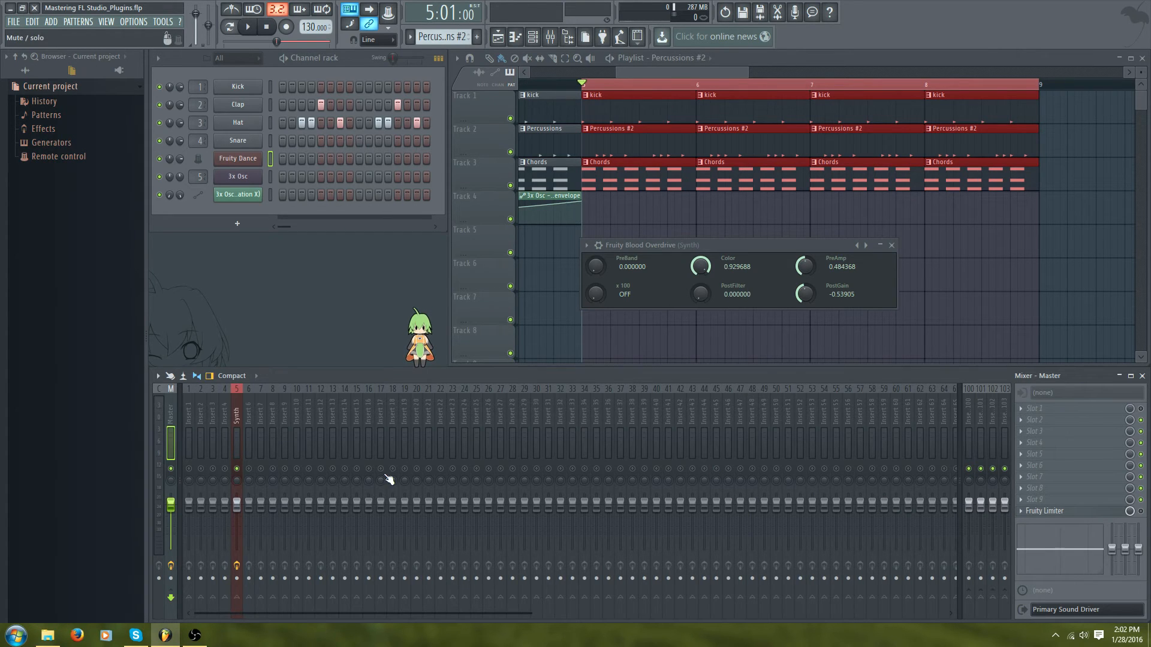
pyautogui.press('space')
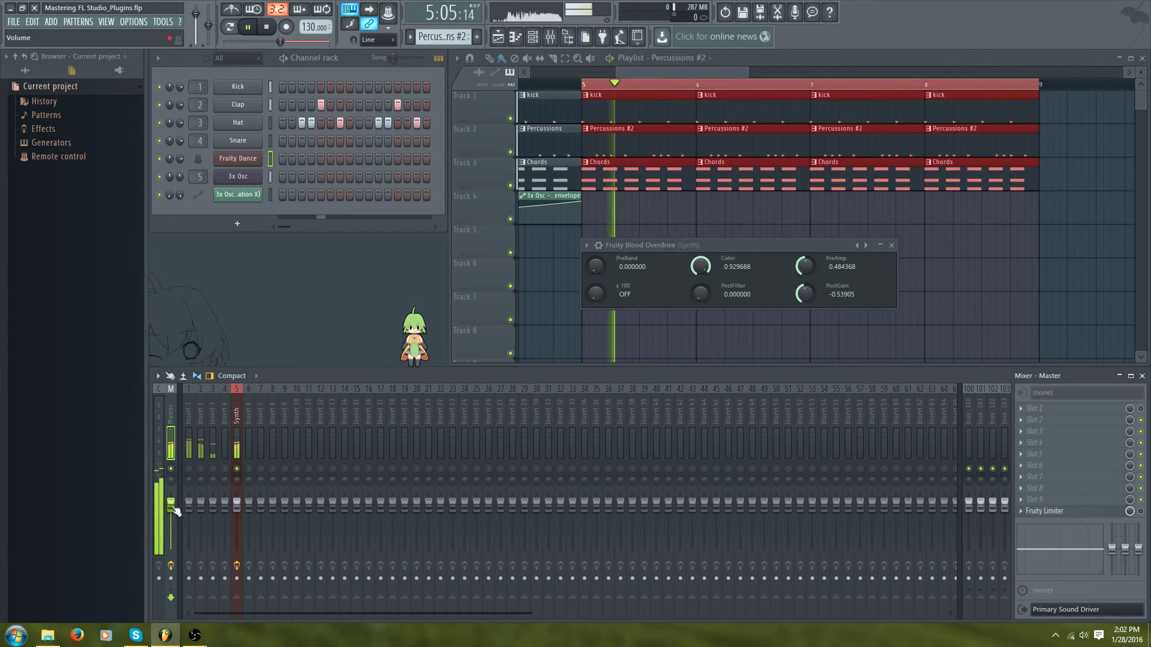
pyautogui.press('space')
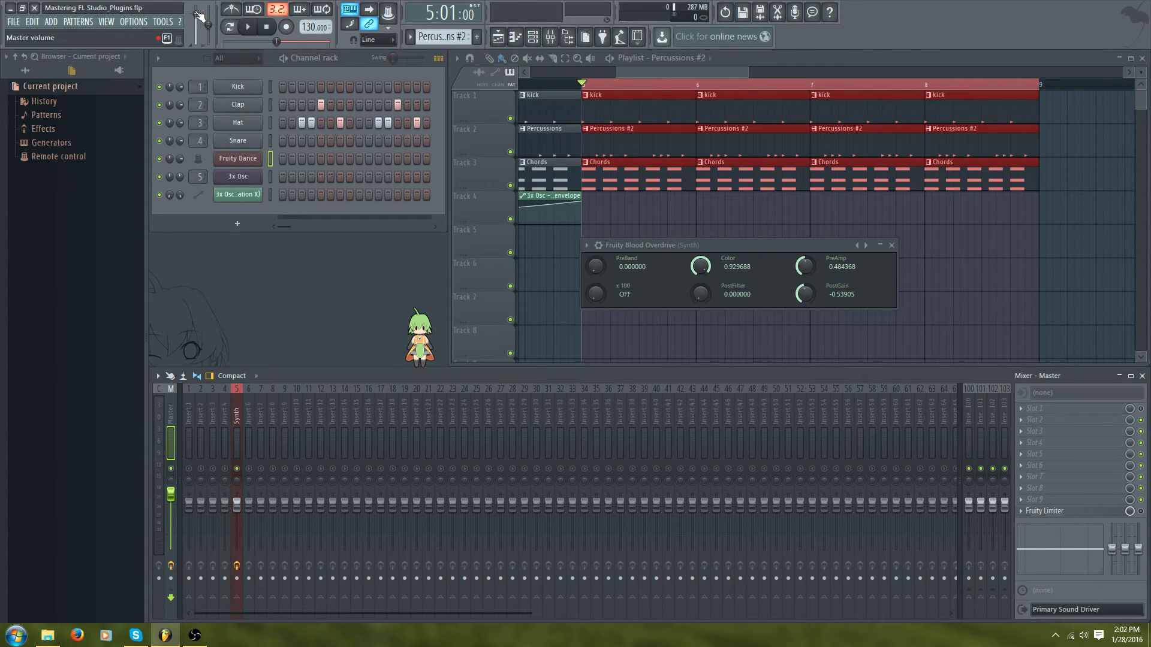
pyautogui.moveTo(196, 12); pyautogui.dragTo(196, 24)
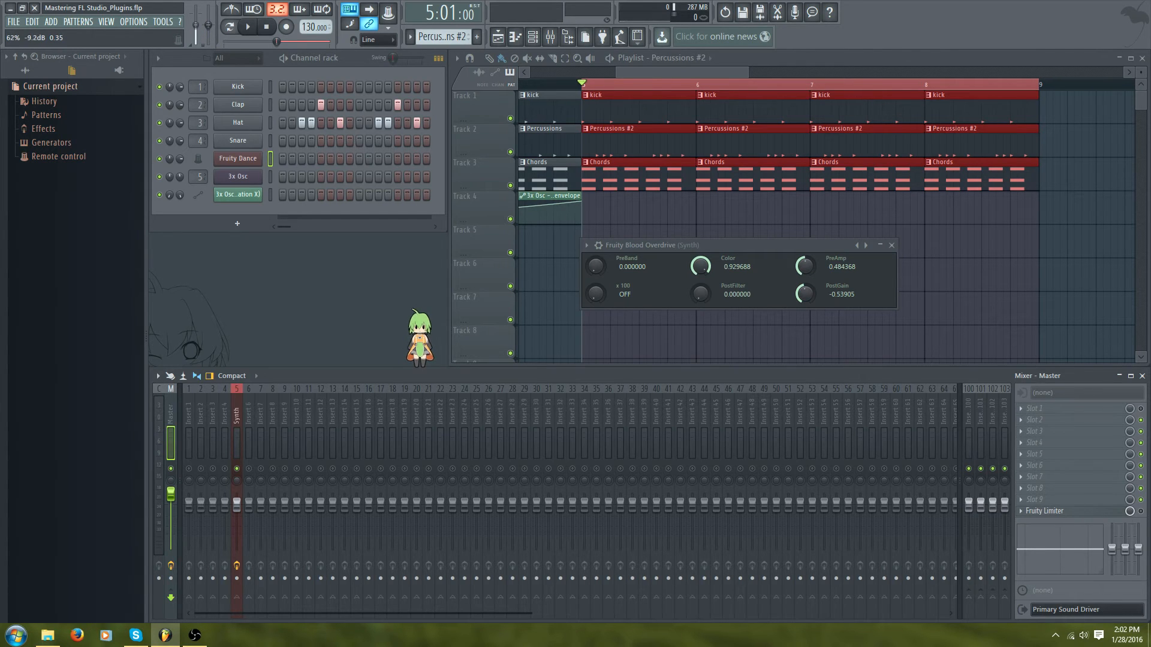
# - Raise the Synth mixer track's fader, adjust the 3x Osc channel's volume, and start playback of the song
pyautogui.click(238, 507)
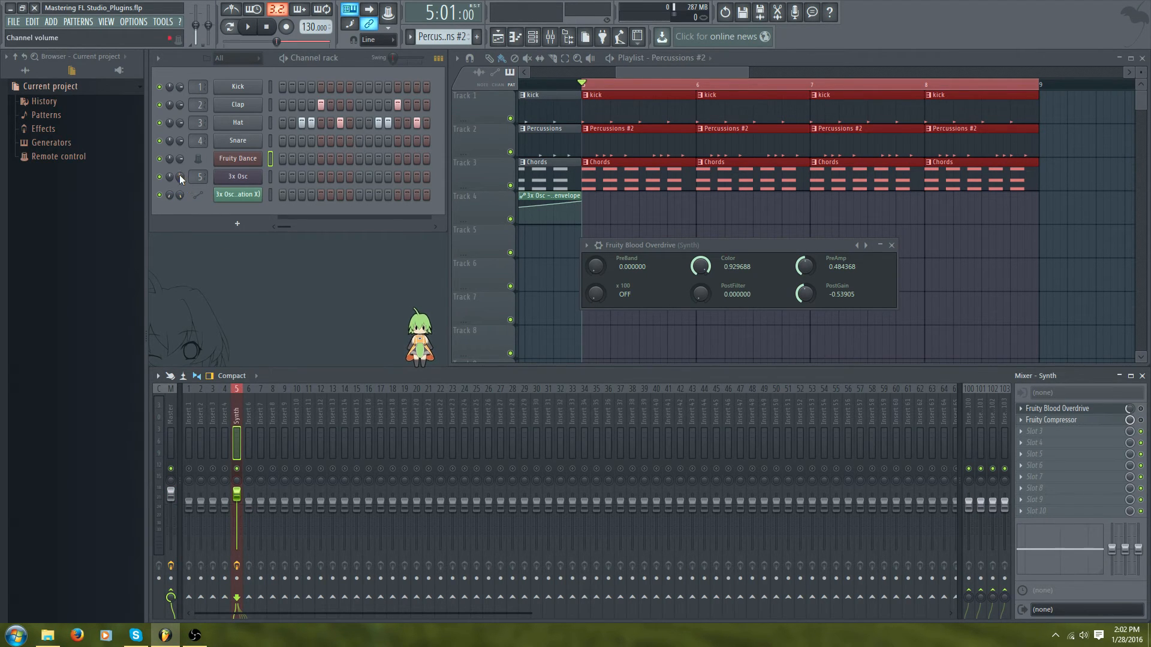
pyautogui.moveTo(179, 175)
pyautogui.mouseDown()
pyautogui.moveTo(179, 155)
pyautogui.moveTo(179, 169)
pyautogui.mouseUp()
pyautogui.press('space')
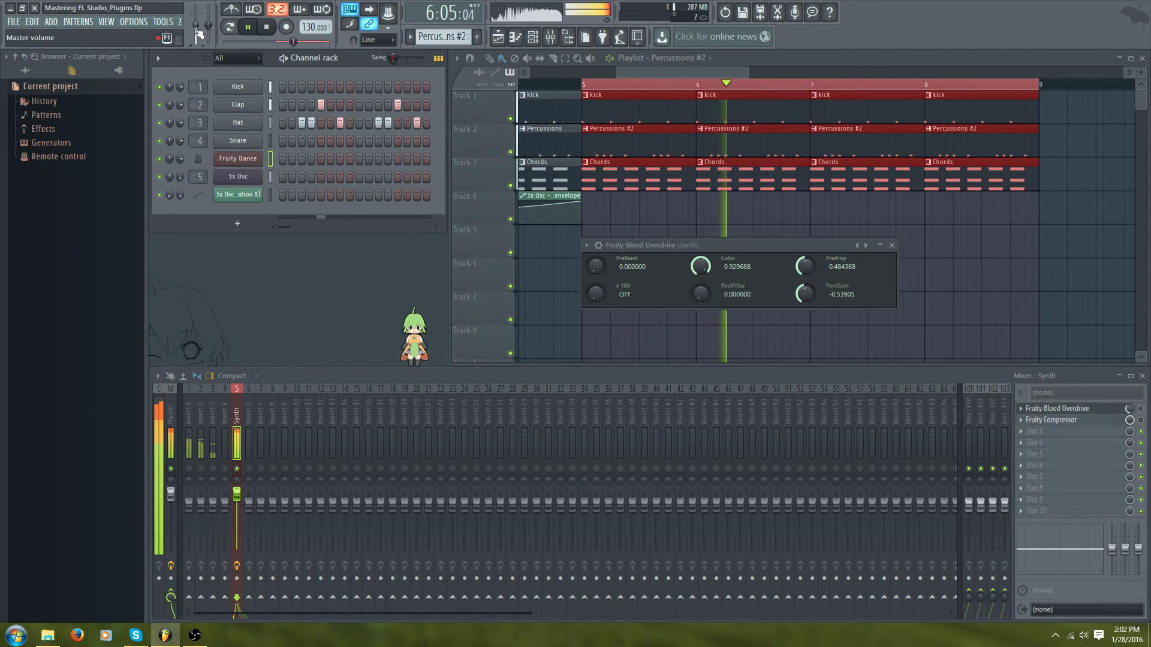
# - Raise the project's main volume, and play the selected section to hear the mix
pyautogui.moveTo(196, 25)
pyautogui.mouseDown()
pyautogui.moveTo(195, 37)
pyautogui.moveTo(195, 25)
pyautogui.mouseUp()
pyautogui.press('space')
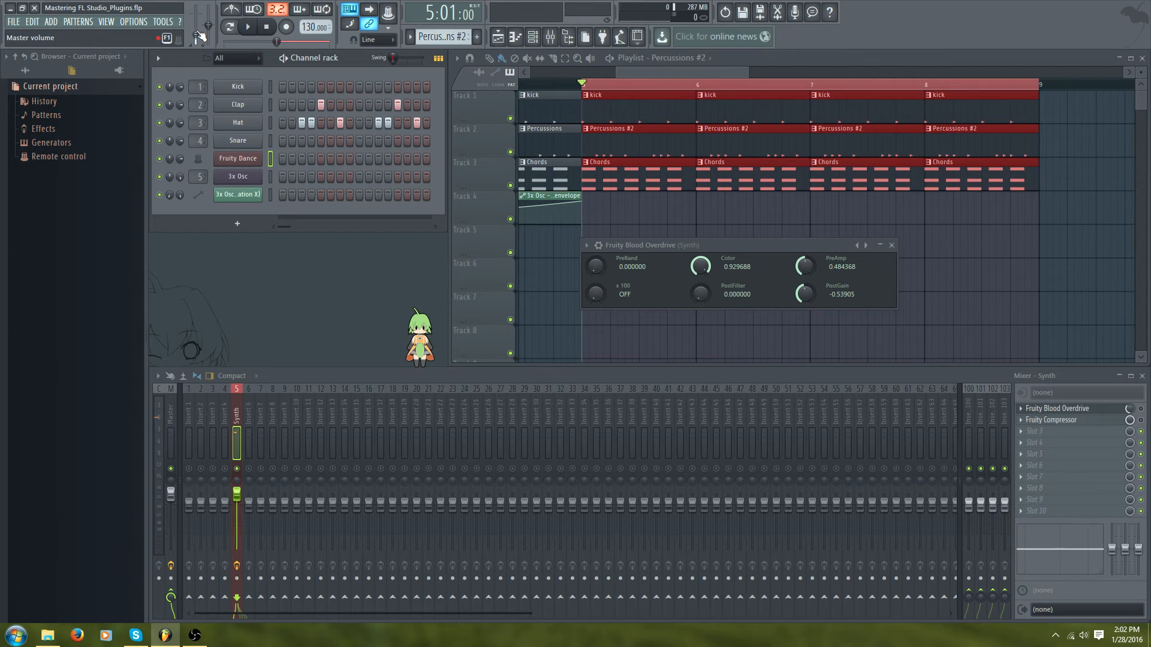
pyautogui.moveTo(197, 34); pyautogui.dragTo(196, 13)
pyautogui.hotkey('alt', 'Tab')
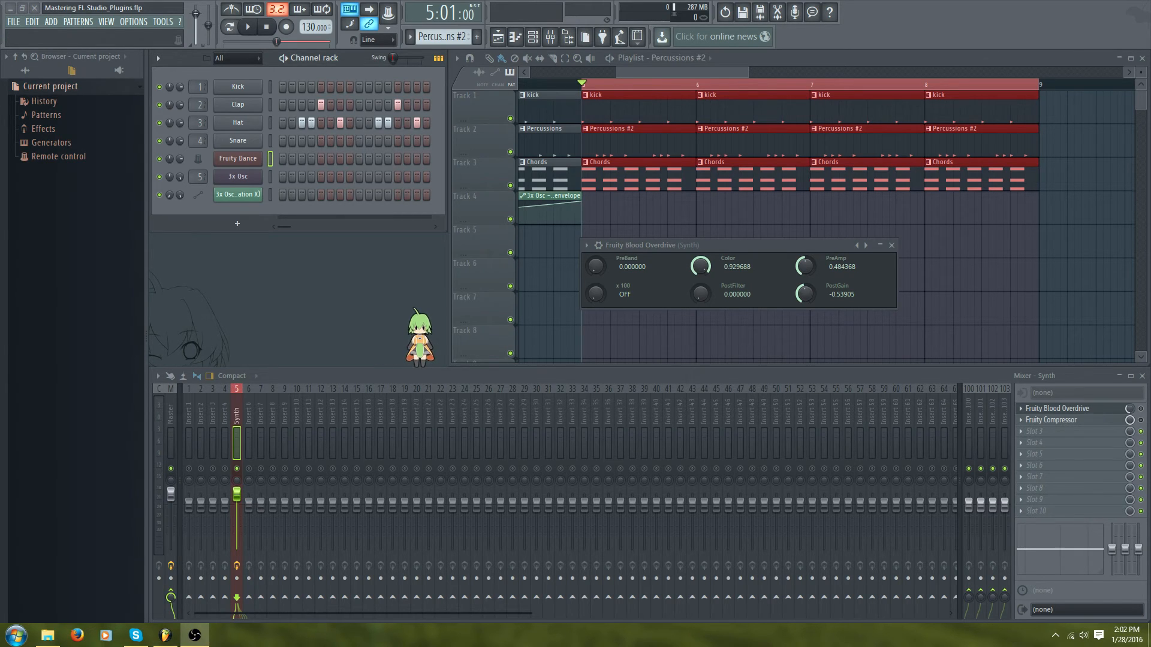
pyautogui.click(887, 45)
pyautogui.press('space')
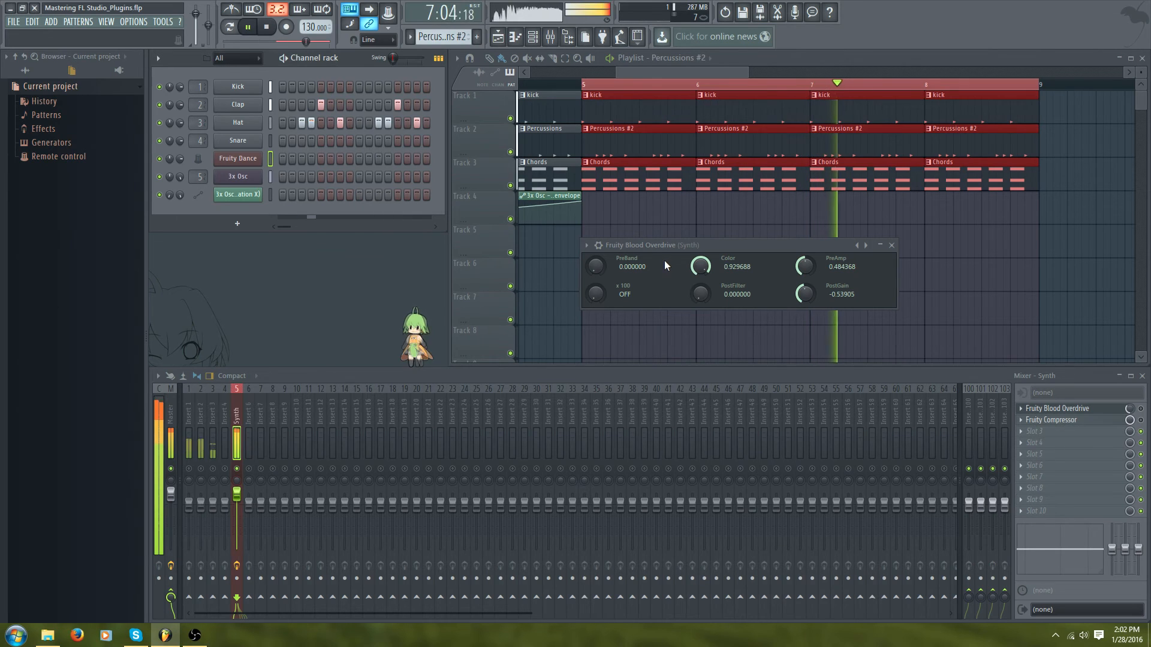
pyautogui.press('space')
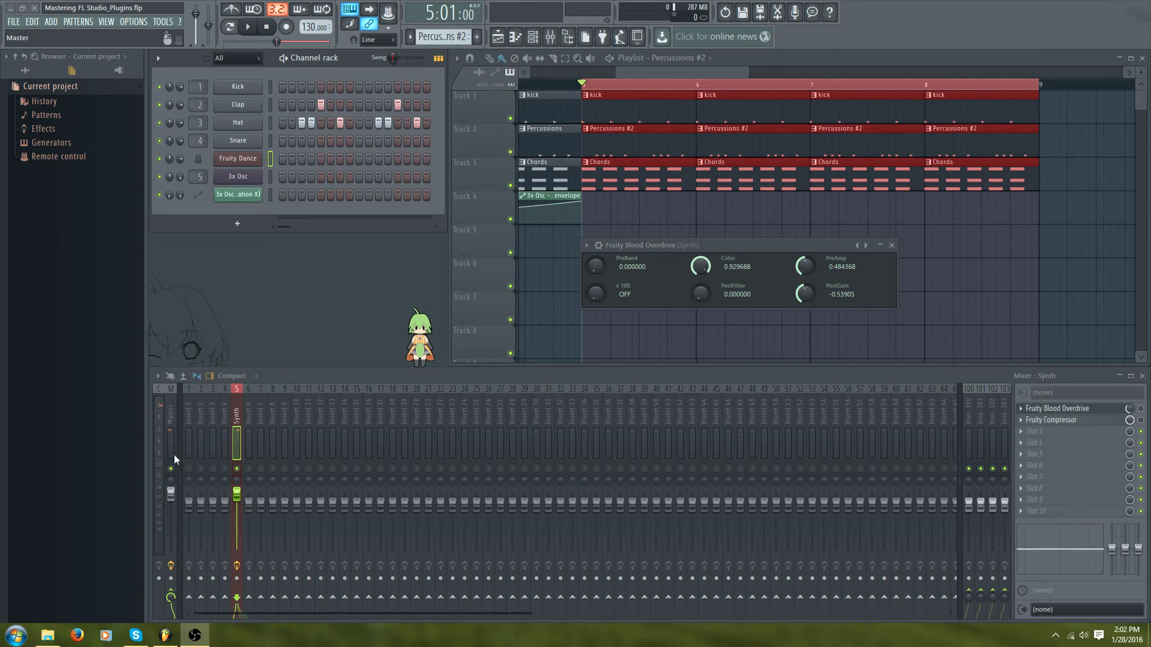
# - Lower the Master and Synth mixer faders to match the other tracks, and select the Insert 1 track
pyautogui.click(174, 498)
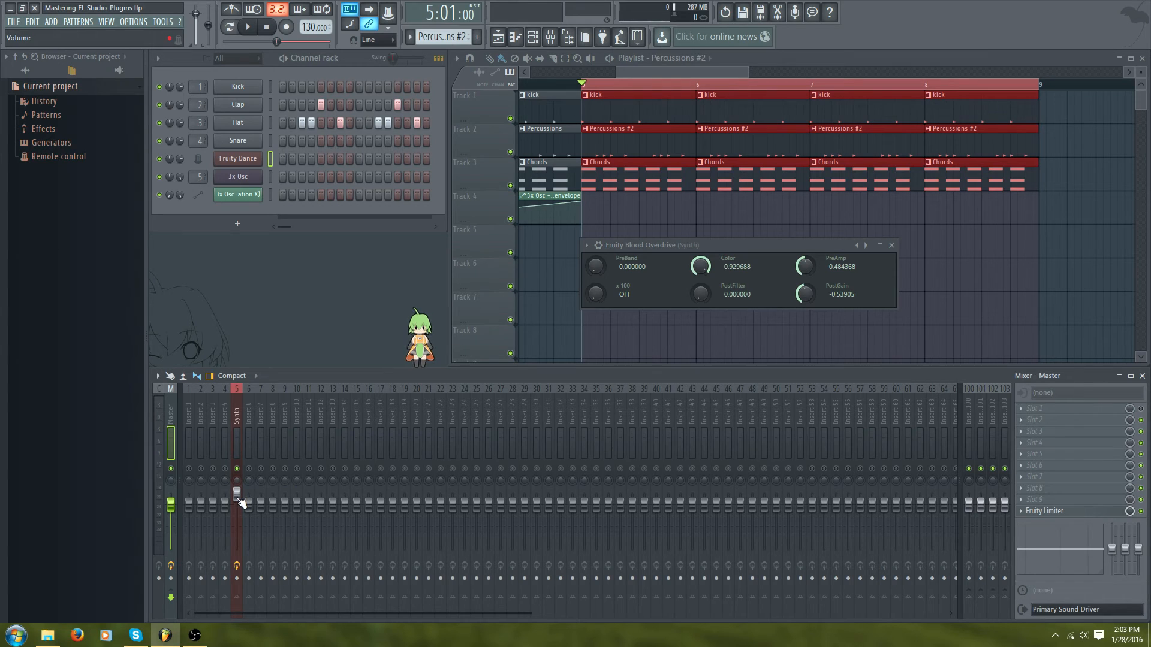
pyautogui.click(234, 444)
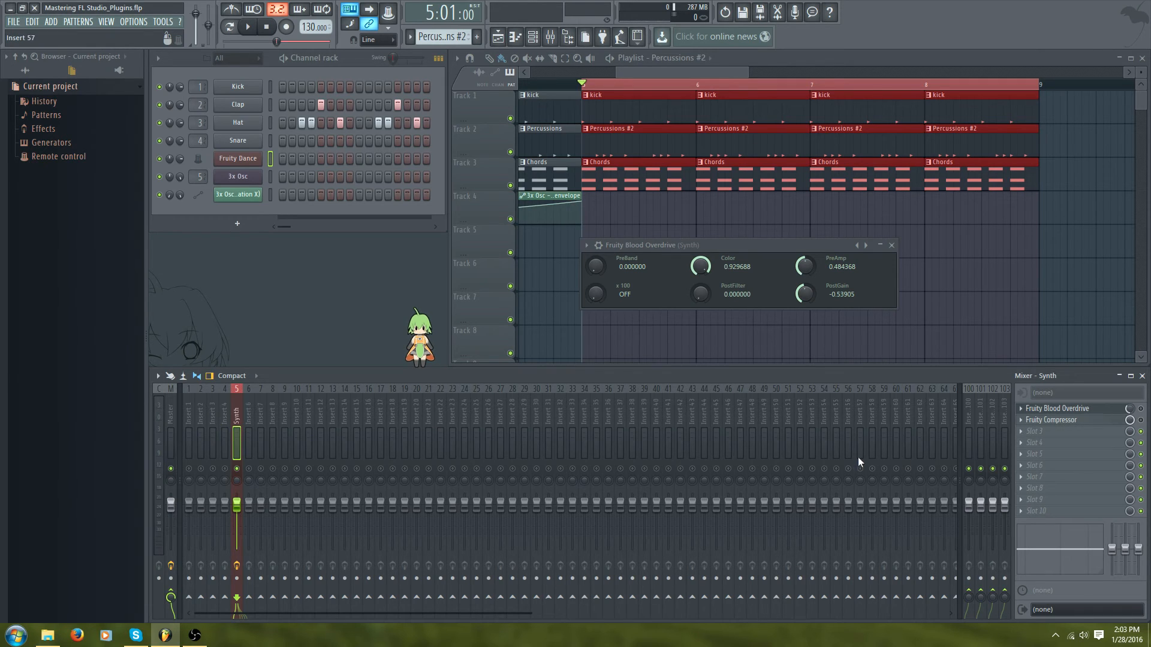
pyautogui.click(189, 405)
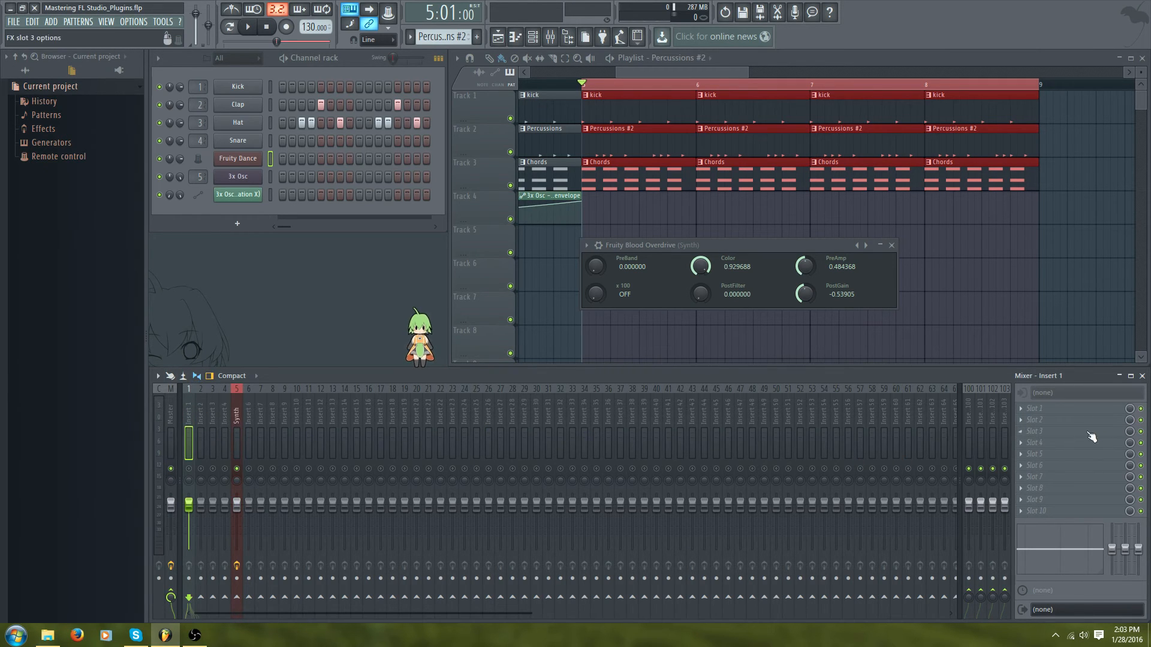
# - Unsolo the Synth mixer track so all tracks are enabled, and play the song briefly
pyautogui.rightClick(237, 469)
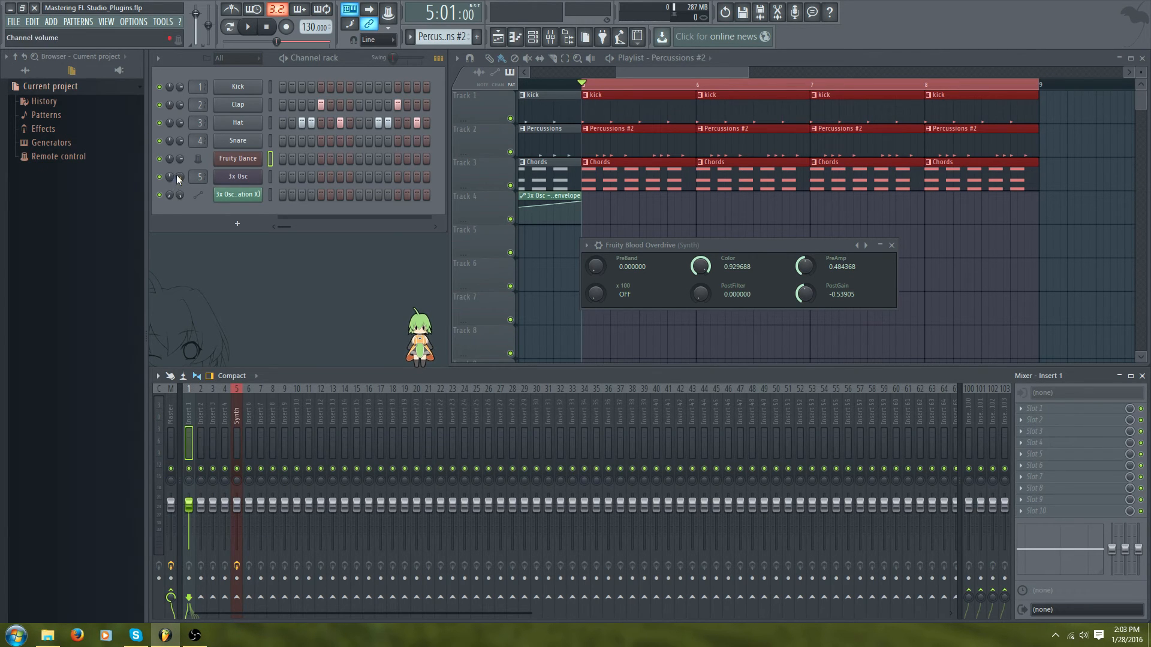
pyautogui.click(157, 55)
pyautogui.press('space')
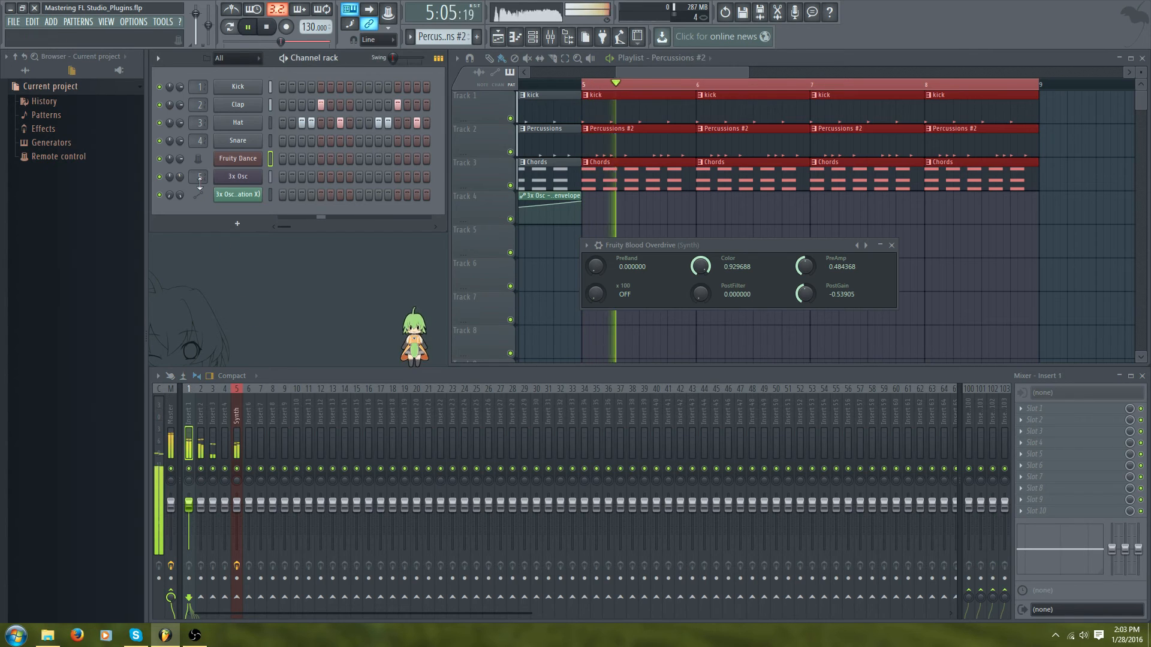
pyautogui.press('space')
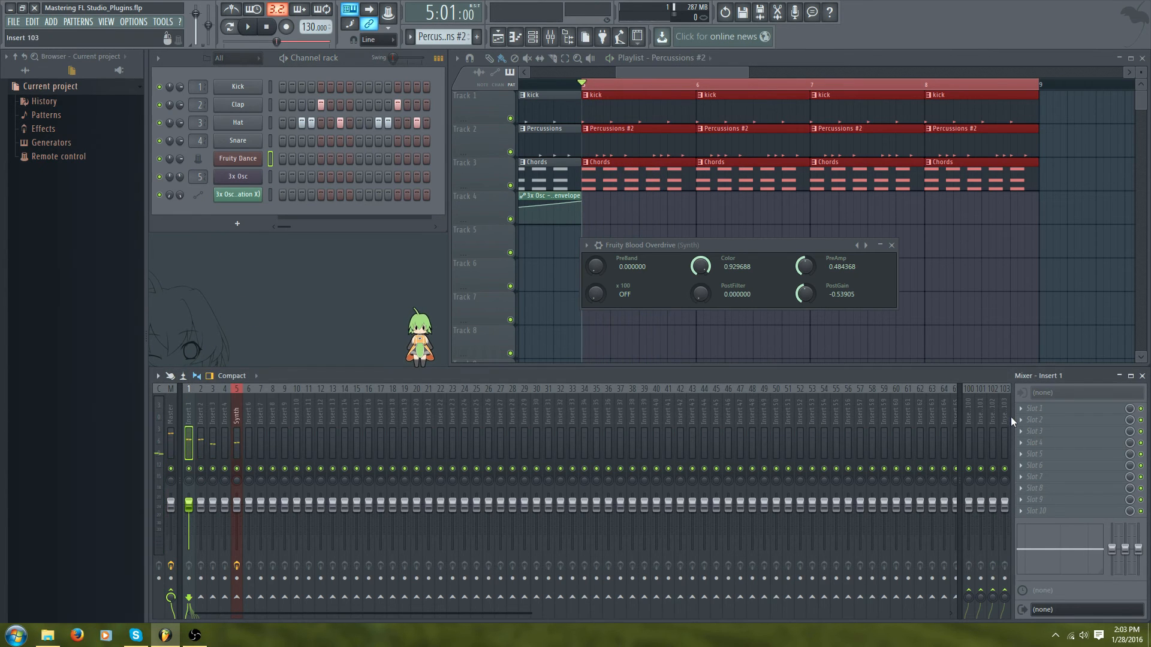
# - Add Fruity Blood Overdrive to Insert 1, turn x 100 on, and set PreAmp to 0.356765 and PostGain to -0.49478 while listening
pyautogui.click(1025, 409)
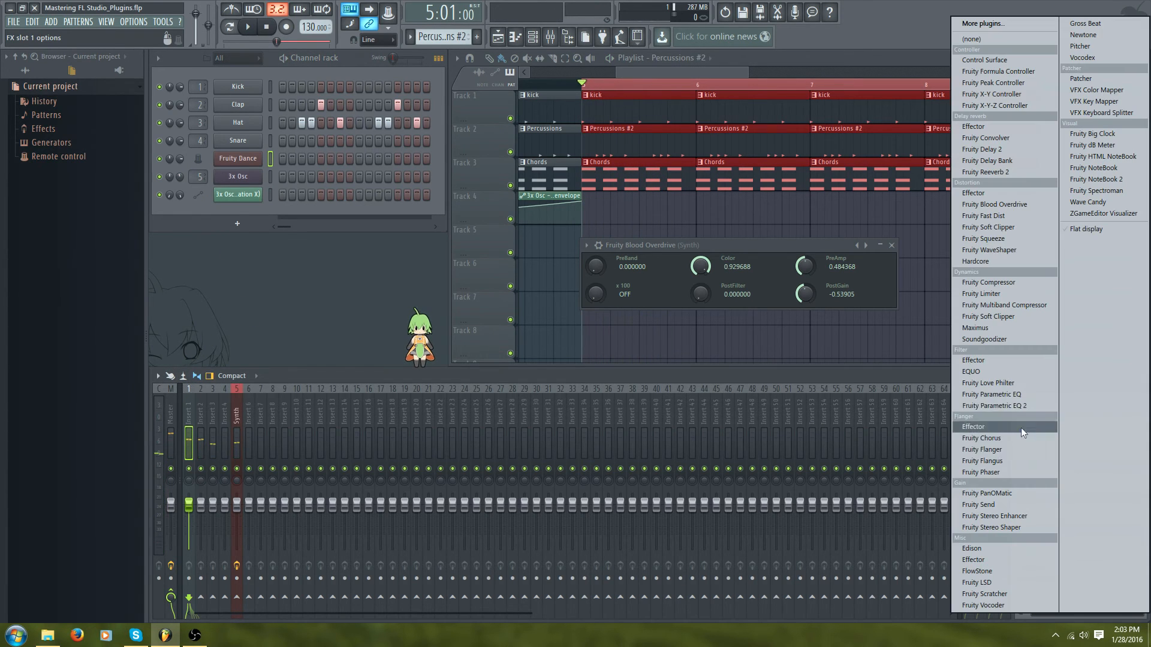
pyautogui.click(1012, 204)
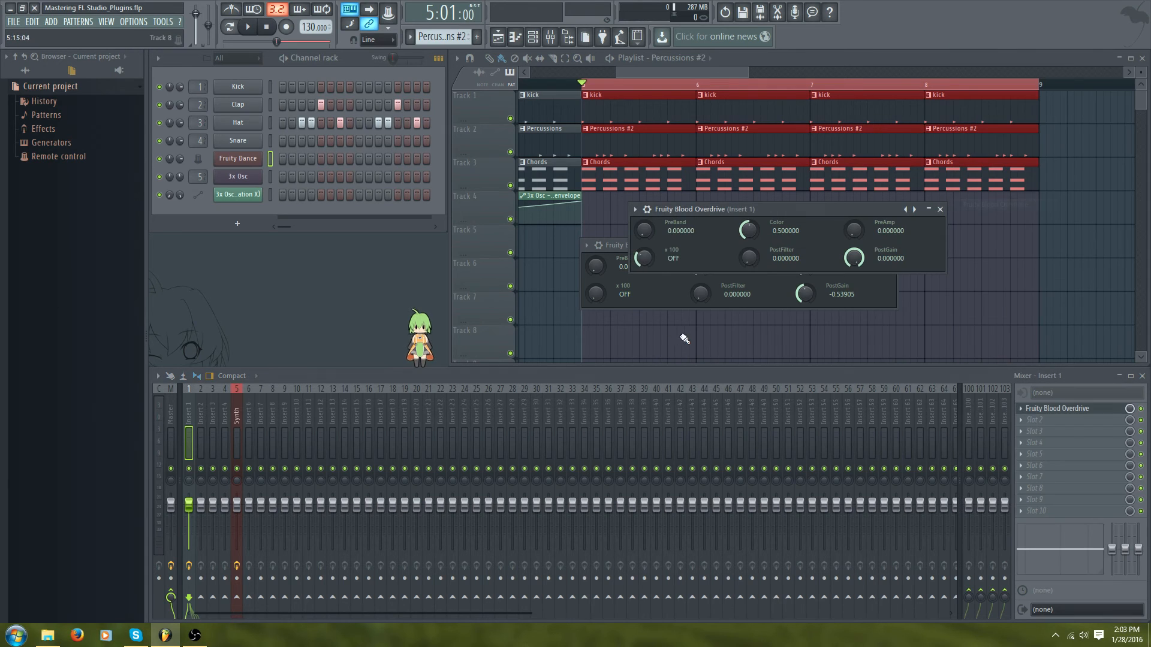
pyautogui.click(644, 258)
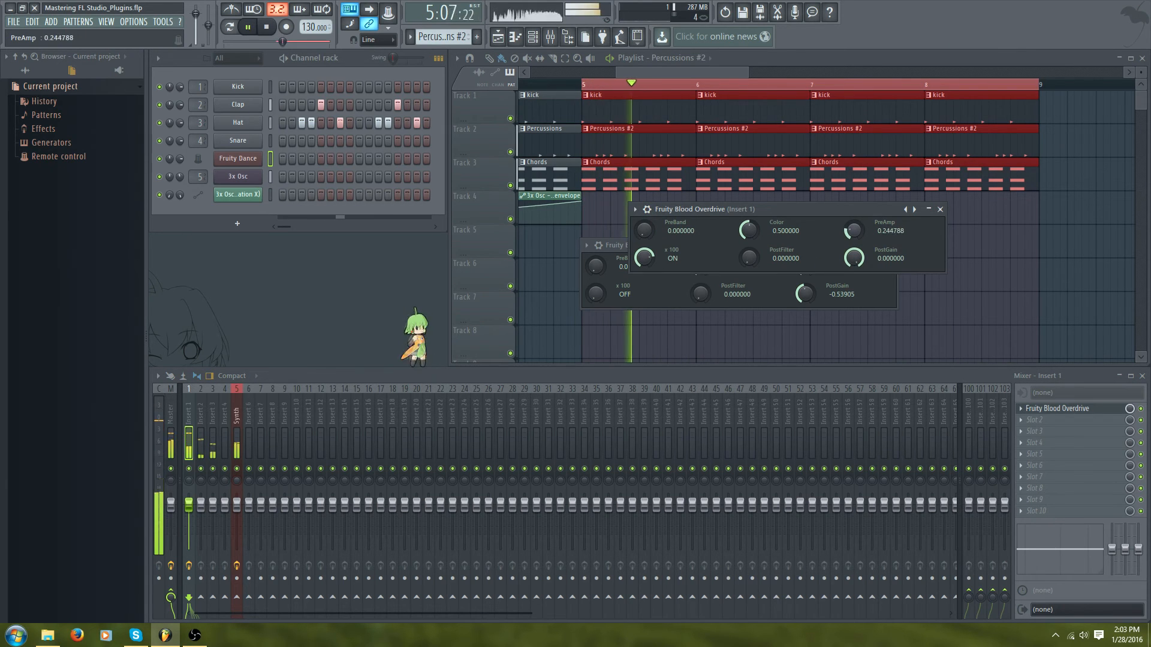
pyautogui.moveTo(853, 229); pyautogui.dragTo(851, 261)
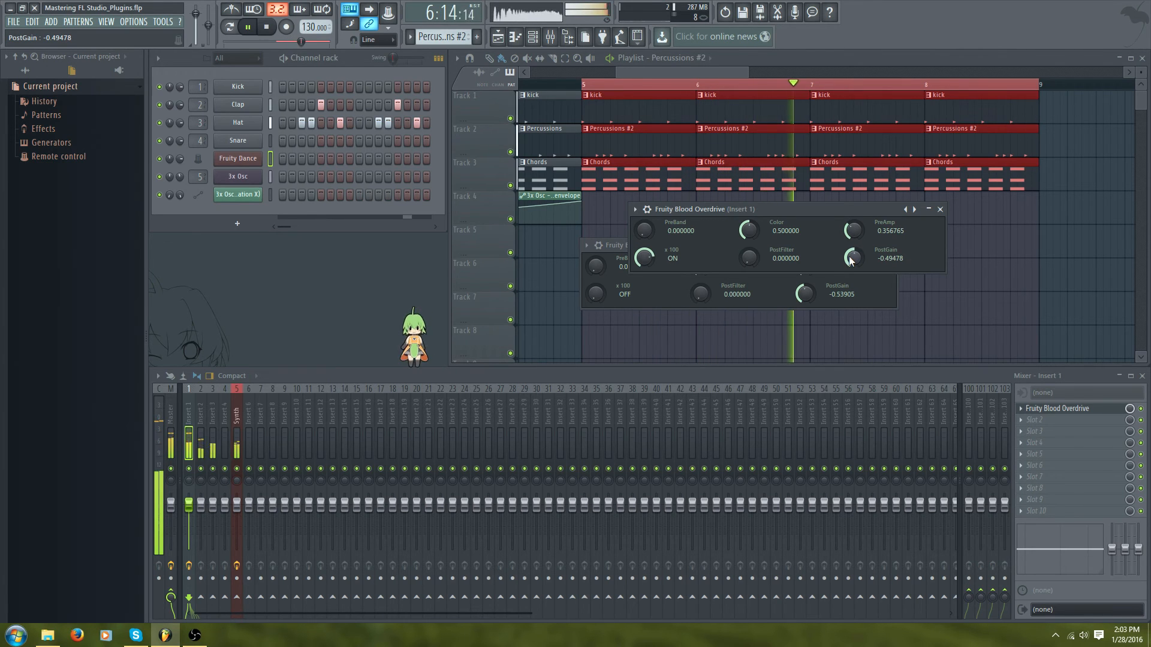
pyautogui.press('space')
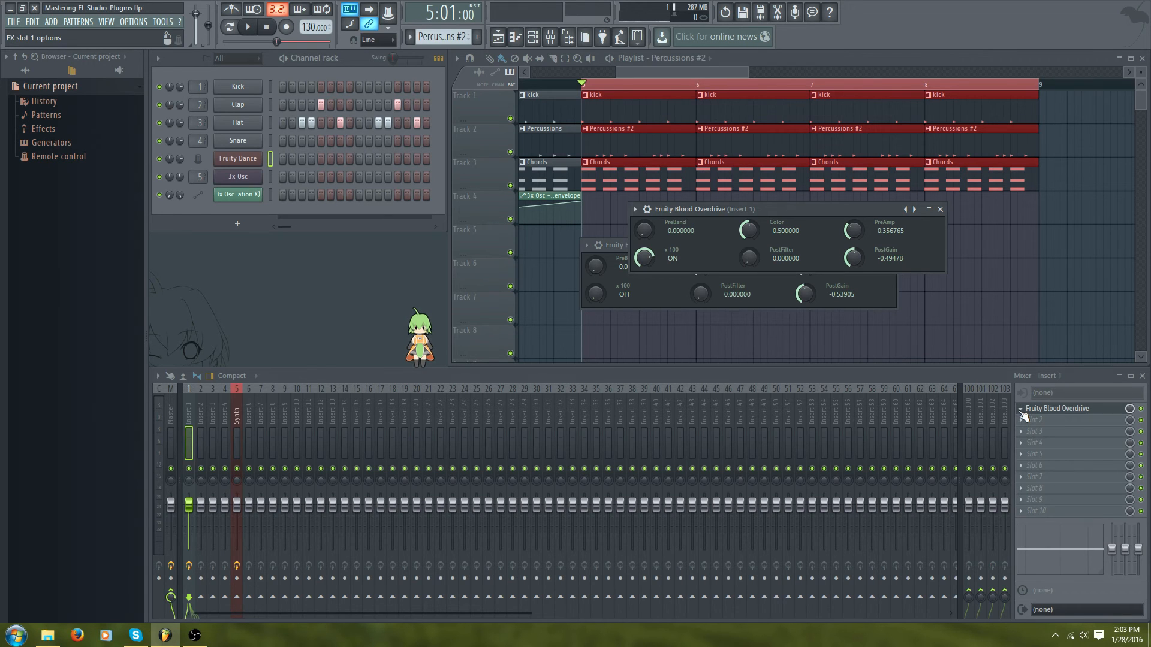
# - Remove Fruity Blood Overdrive from the first effect slot of Insert 1
pyautogui.click(1021, 411)
pyautogui.moveTo(1027, 397)
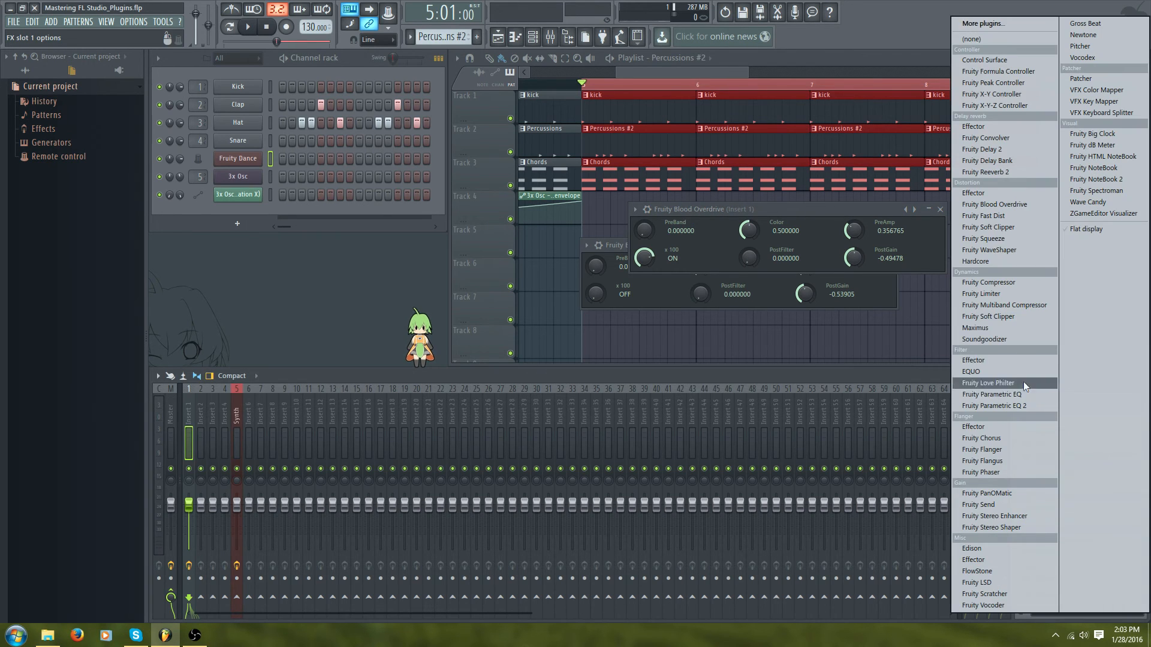
pyautogui.click(1019, 40)
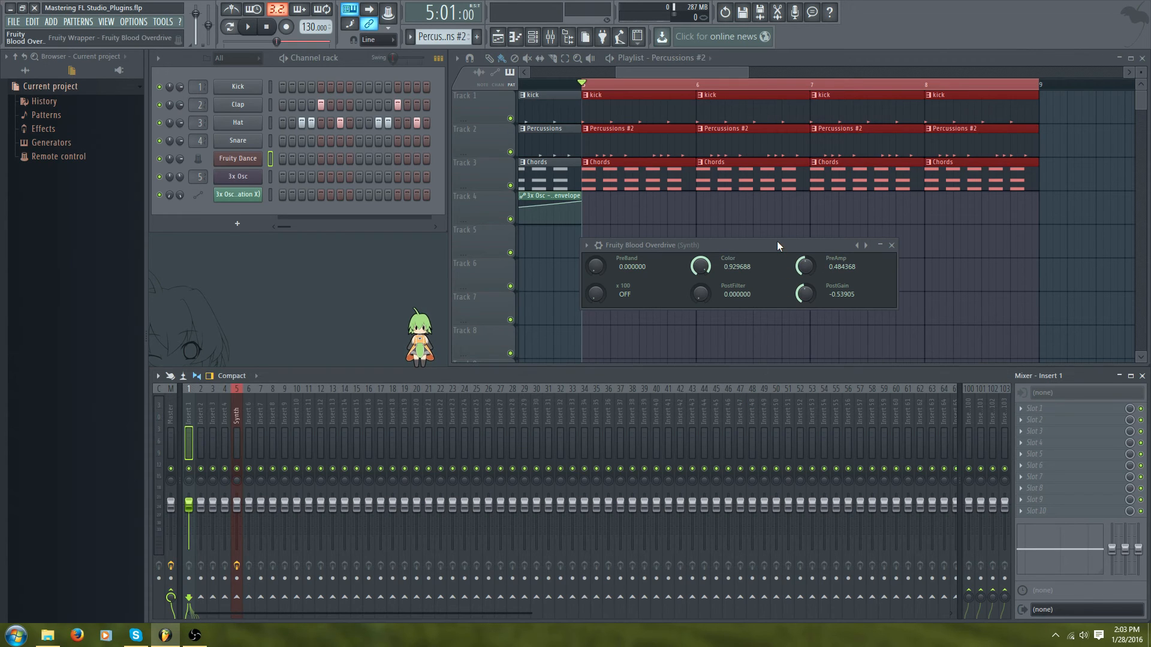
# - Close the Synth track's Blood Overdrive window, and look over the playlist from the first bar to the selected section
pyautogui.moveTo(777, 242)
pyautogui.mouseDown()
pyautogui.moveTo(688, 221)
pyautogui.moveTo(799, 240)
pyautogui.mouseUp()
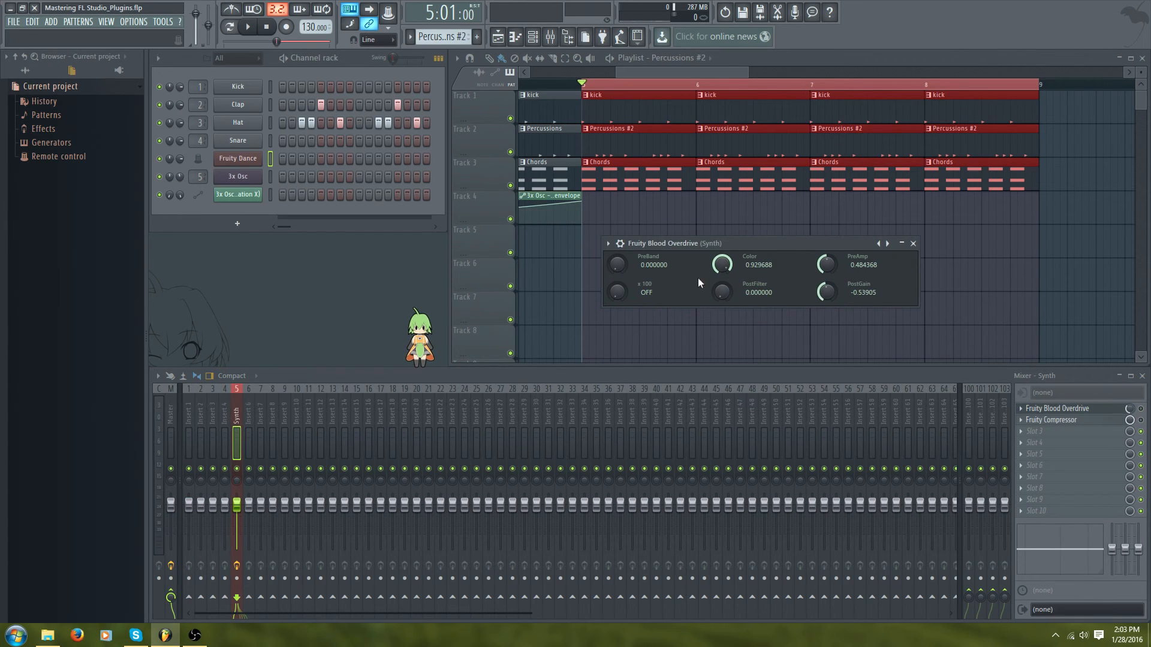
pyautogui.click(166, 411)
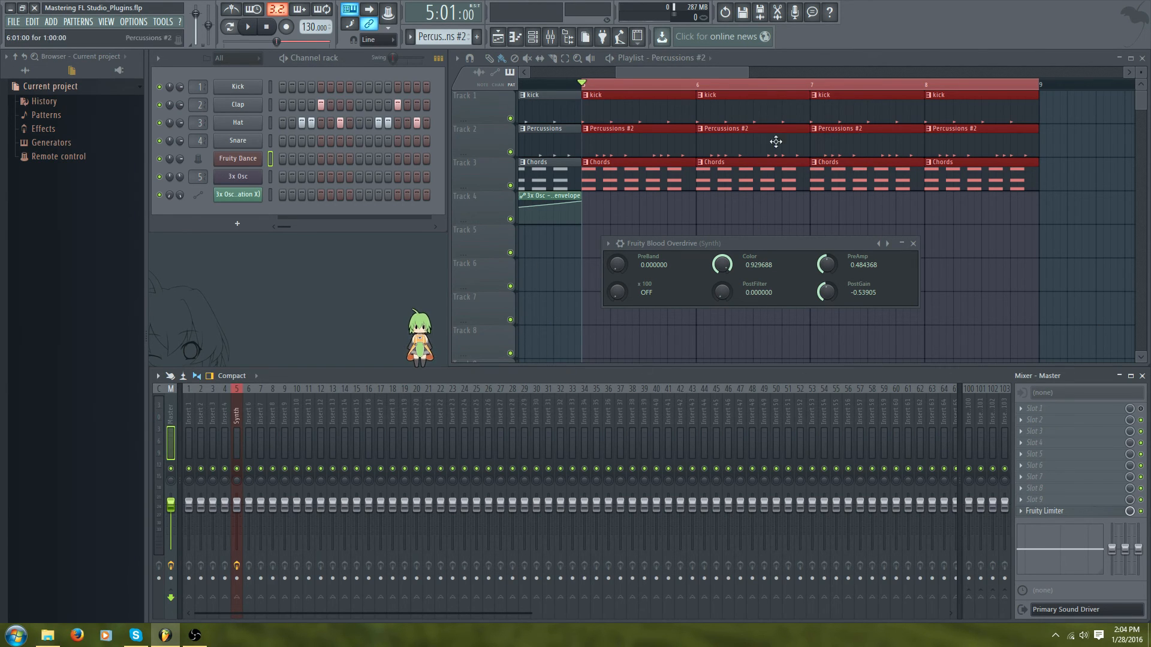
pyautogui.moveTo(659, 72); pyautogui.dragTo(528, 67)
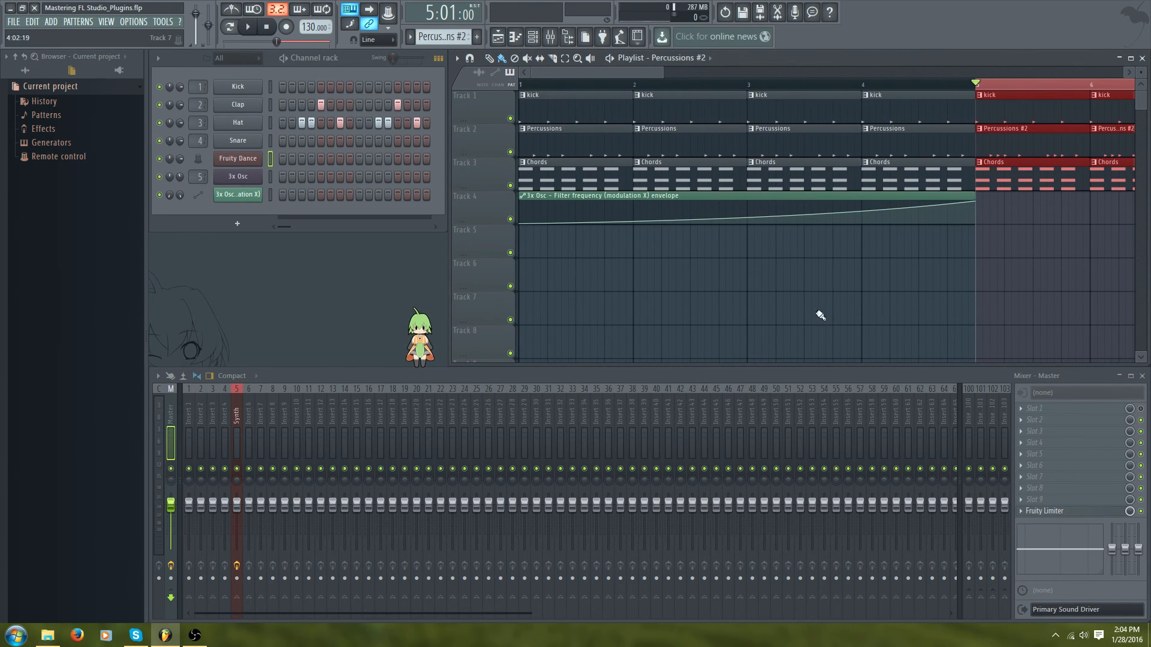
pyautogui.moveTo(569, 70); pyautogui.dragTo(656, 76)
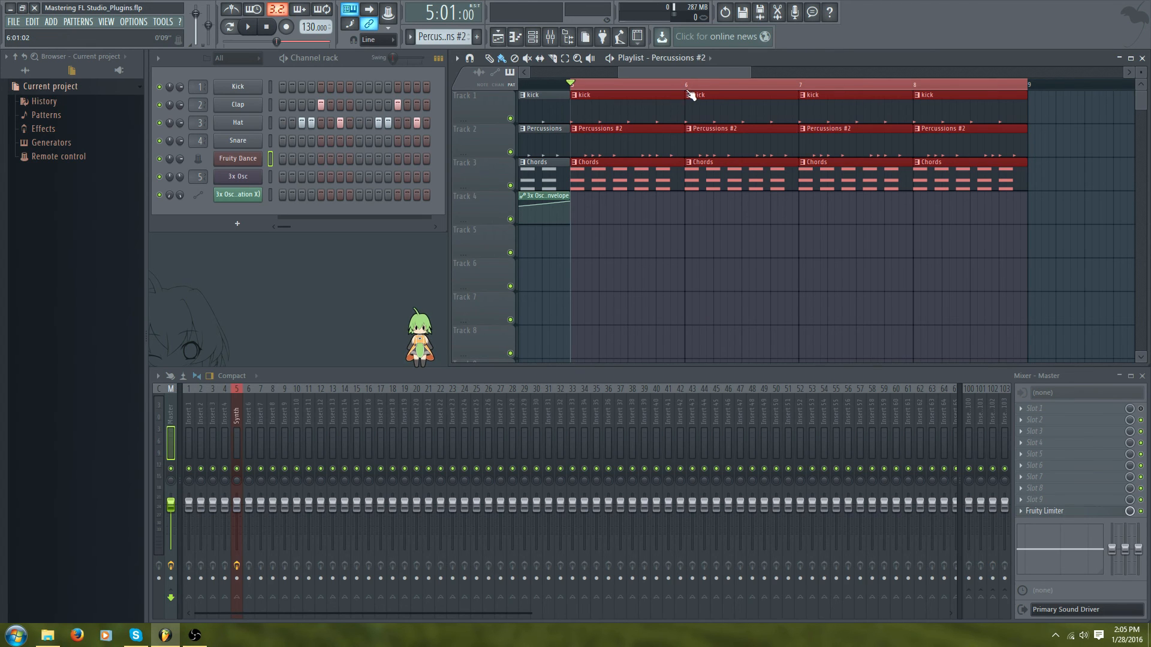
pyautogui.moveTo(695, 76); pyautogui.dragTo(691, 93)
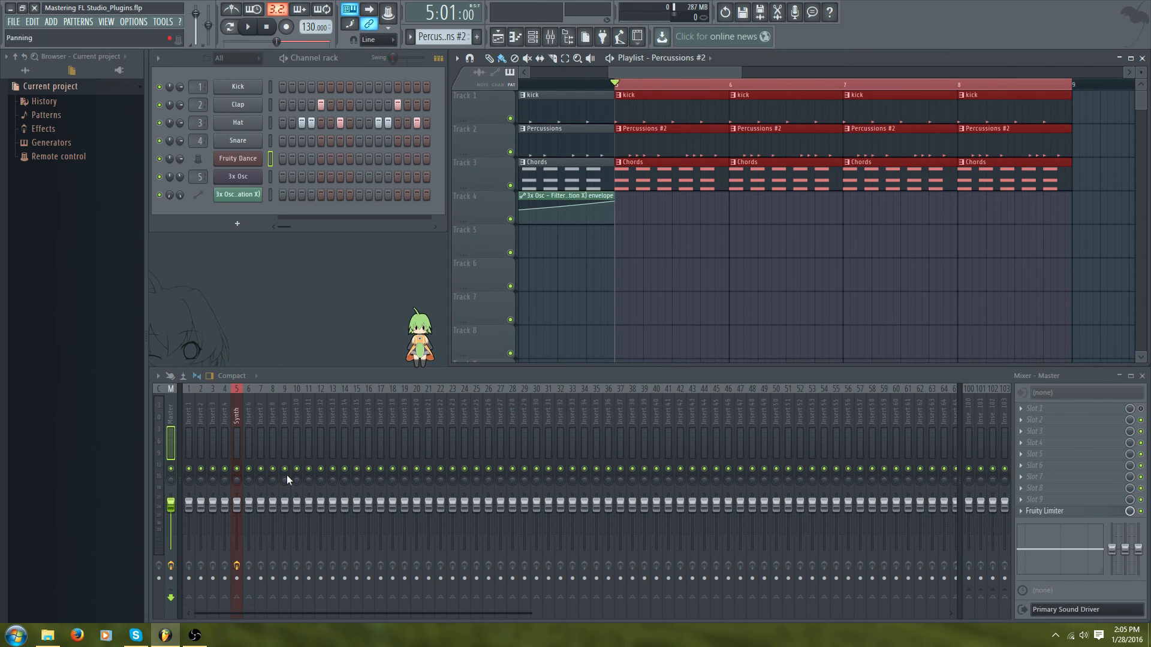
# - Remove Fruity Compressor from the Synth mixer track's second effect slot
pyautogui.click(189, 416)
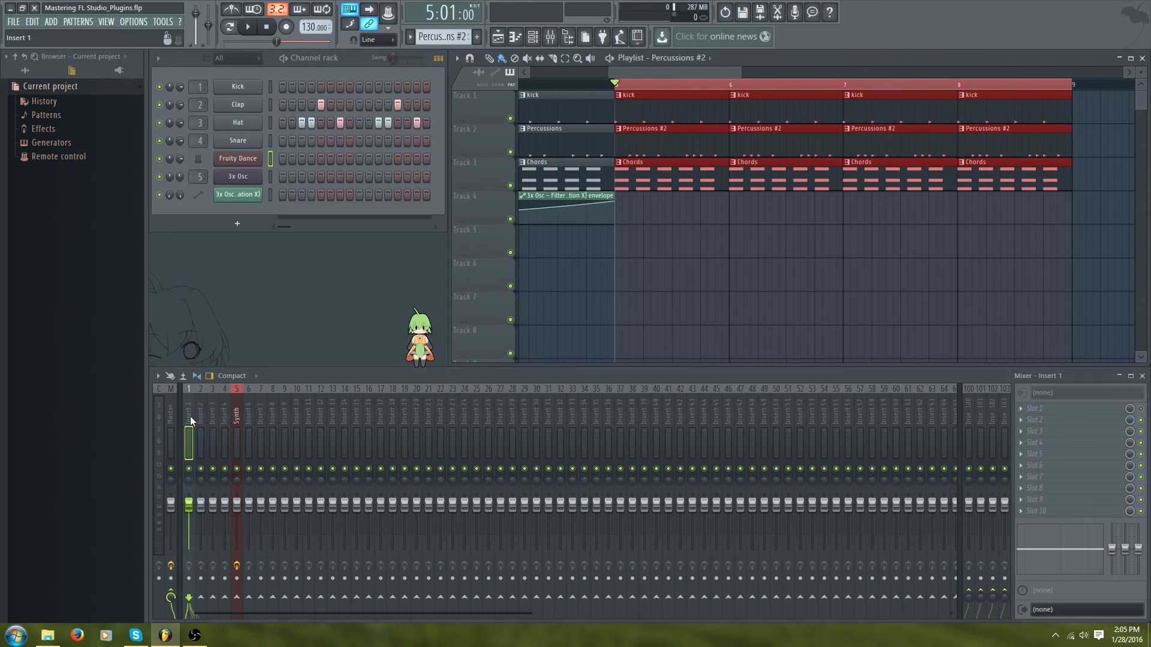
pyautogui.click(240, 414)
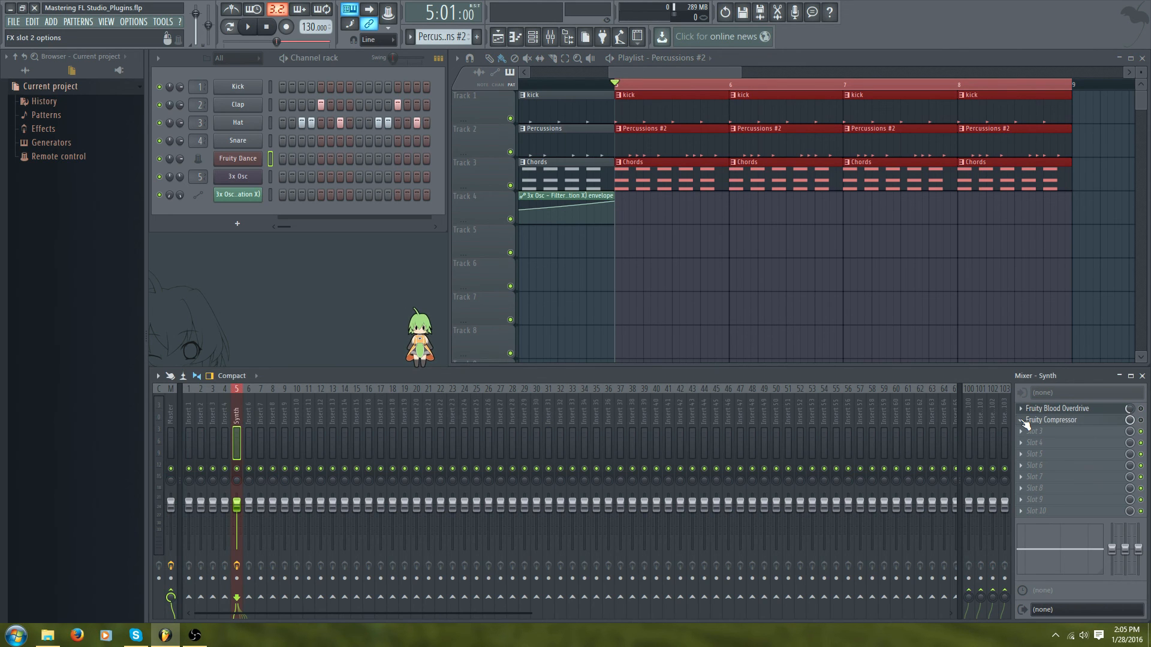
pyautogui.click(1023, 423)
pyautogui.moveTo(1032, 400)
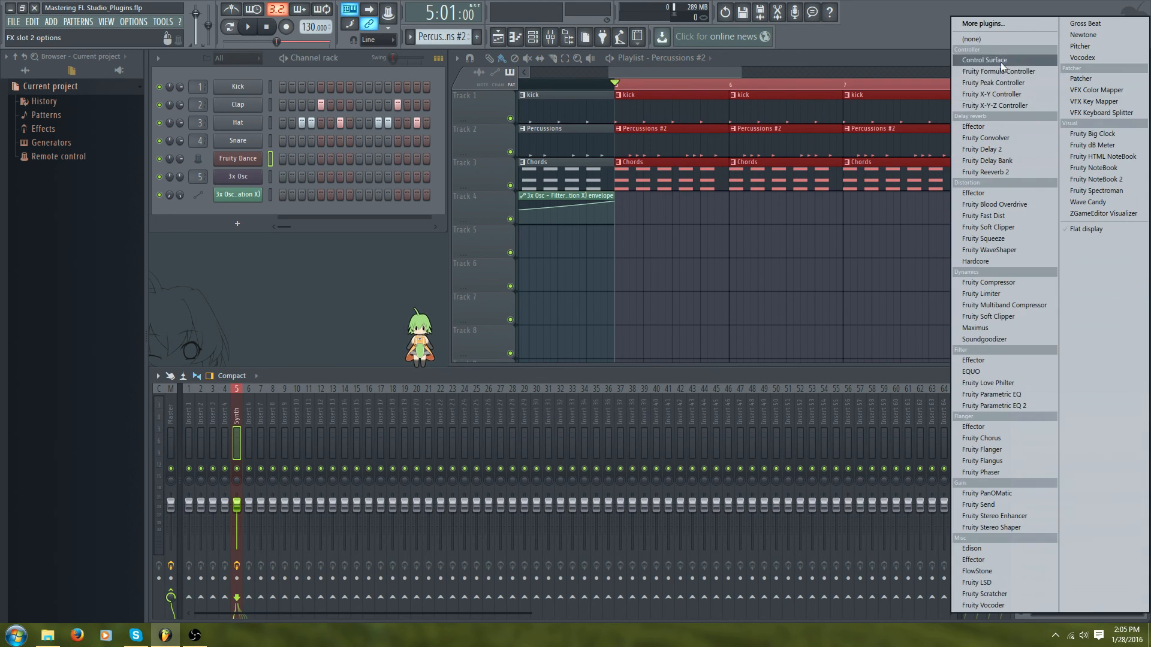
pyautogui.click(1002, 39)
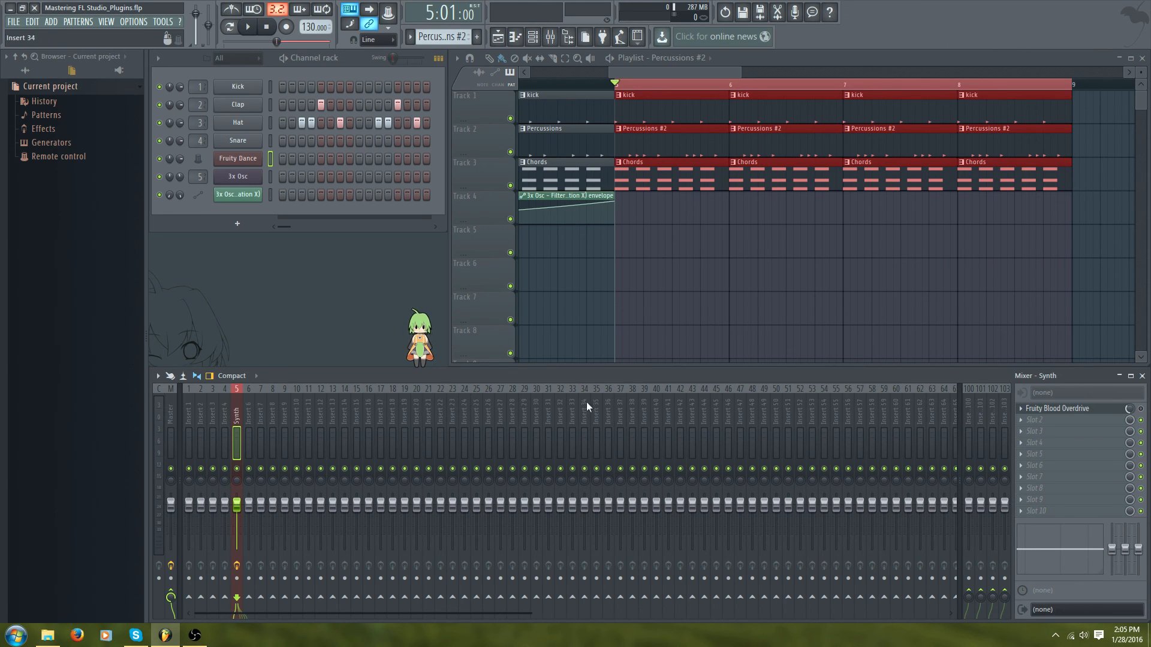